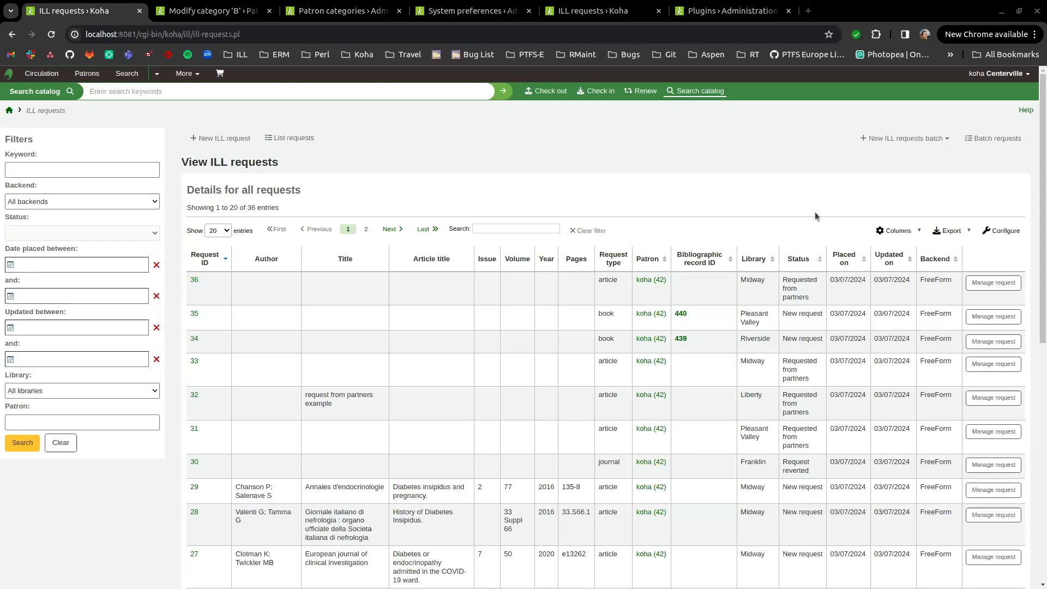
# Look over the ILL requests list, glancing at the installed plugins page in between
pyautogui.scroll(-3, 598, 344)
pyautogui.scroll(3, 654, 376)
pyautogui.scroll(-3, 476, 355)
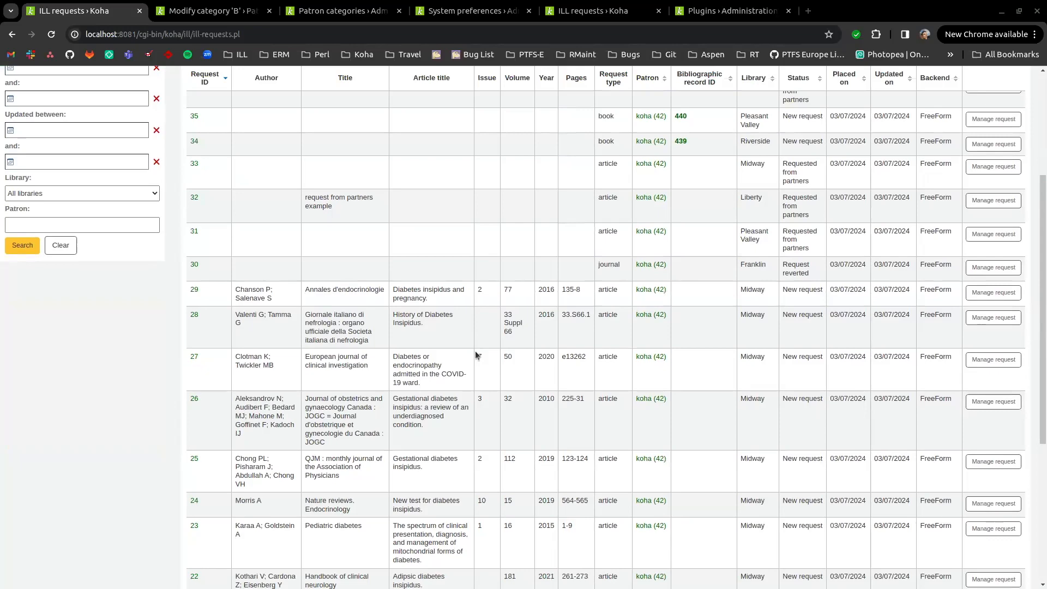
pyautogui.scroll(3, 476, 355)
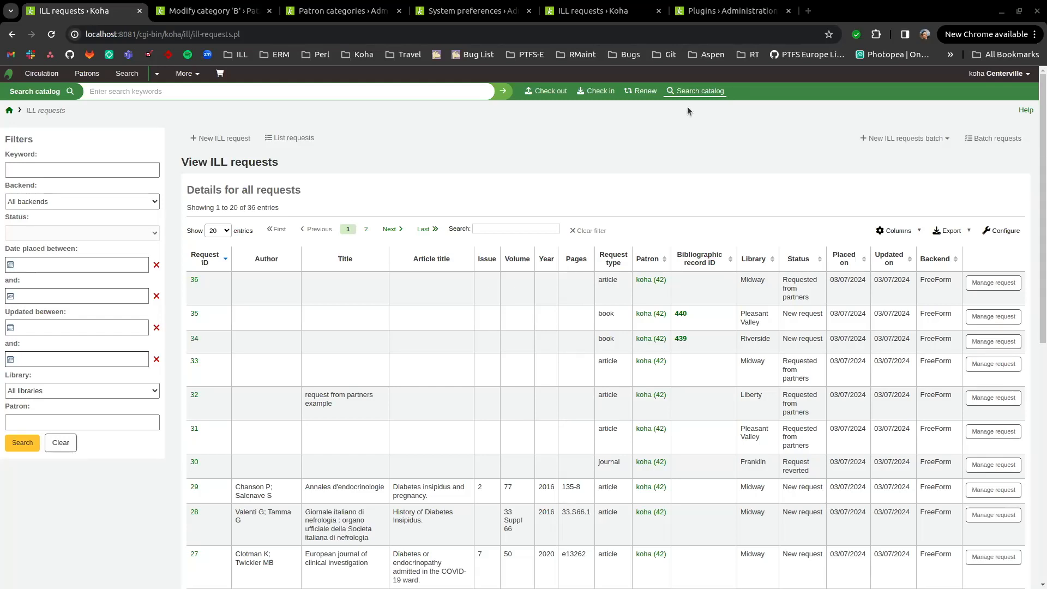
pyautogui.click(740, 4)
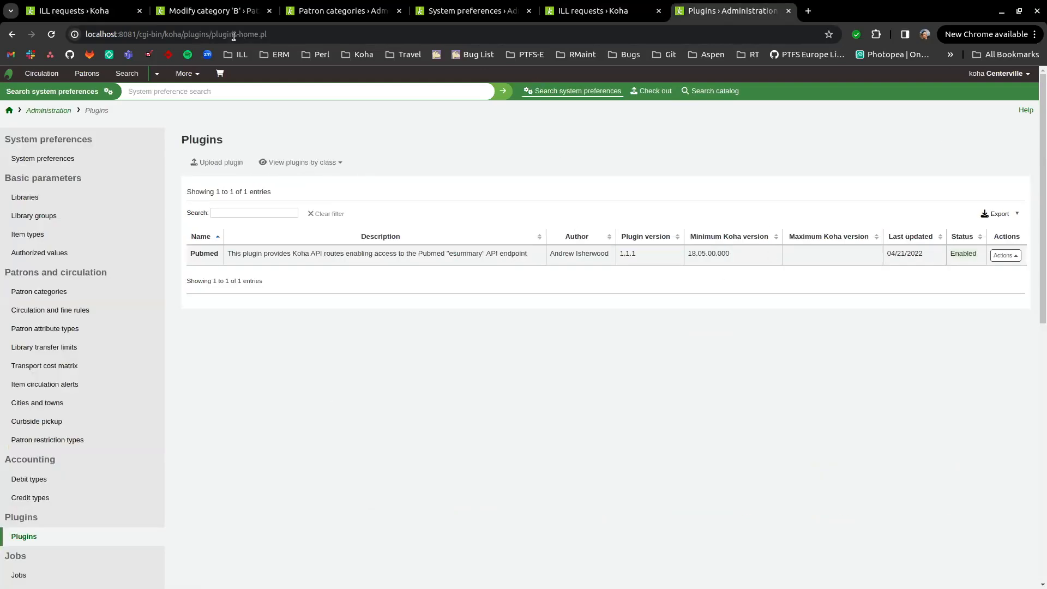
pyautogui.click(71, 11)
pyautogui.scroll(-3, 636, 264)
pyautogui.scroll(3, 618, 276)
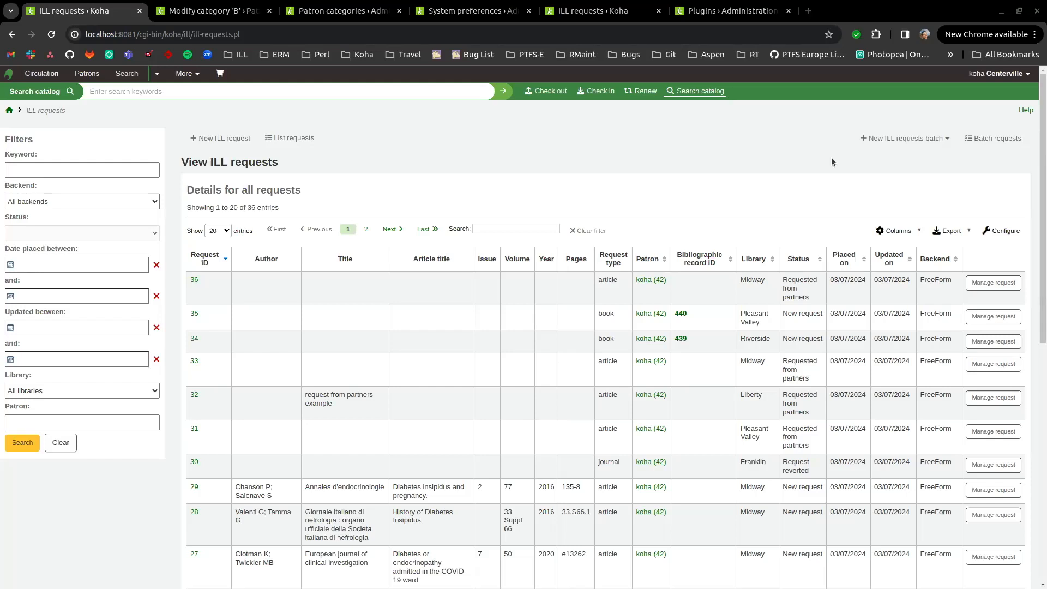
pyautogui.scroll(-4, 734, 158)
pyautogui.scroll(4, 640, 220)
# Page through the ILL requests table, viewing page 2 and returning to page 1
pyautogui.click(366, 230)
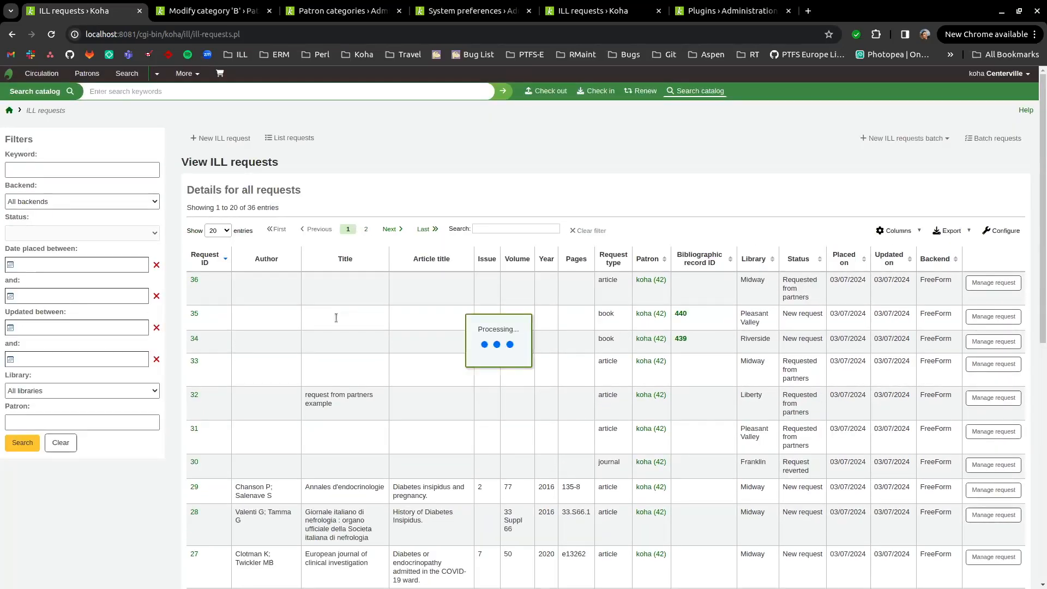
pyautogui.click(349, 229)
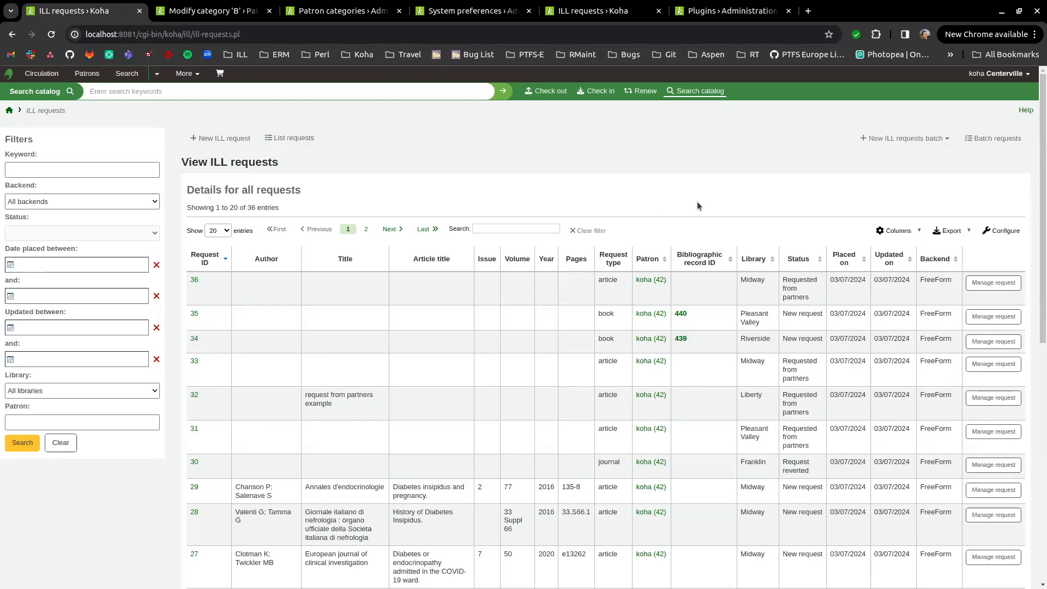
pyautogui.scroll(-3, 792, 233)
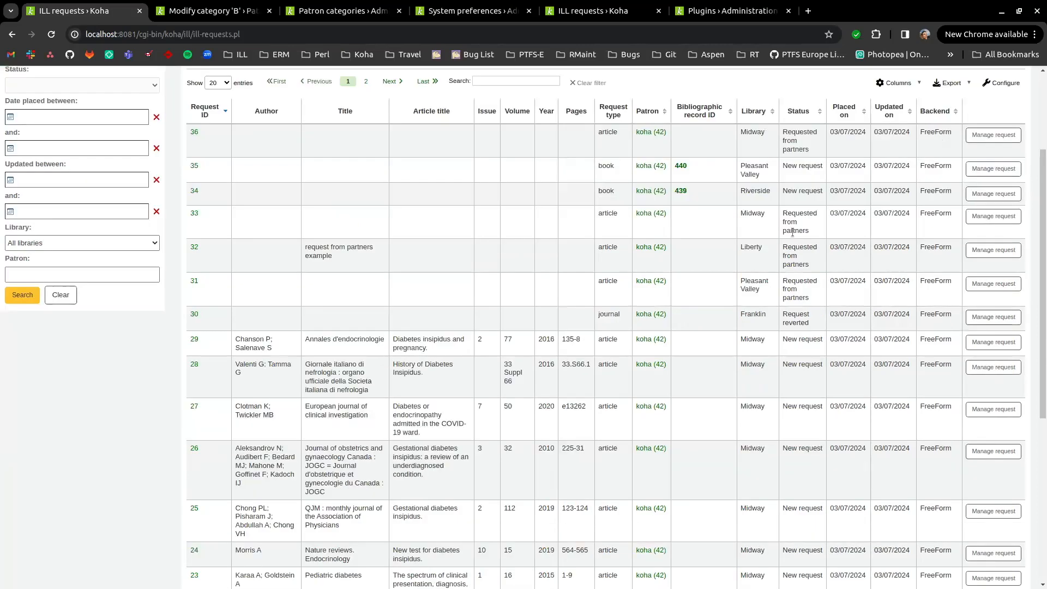
pyautogui.scroll(5, 793, 233)
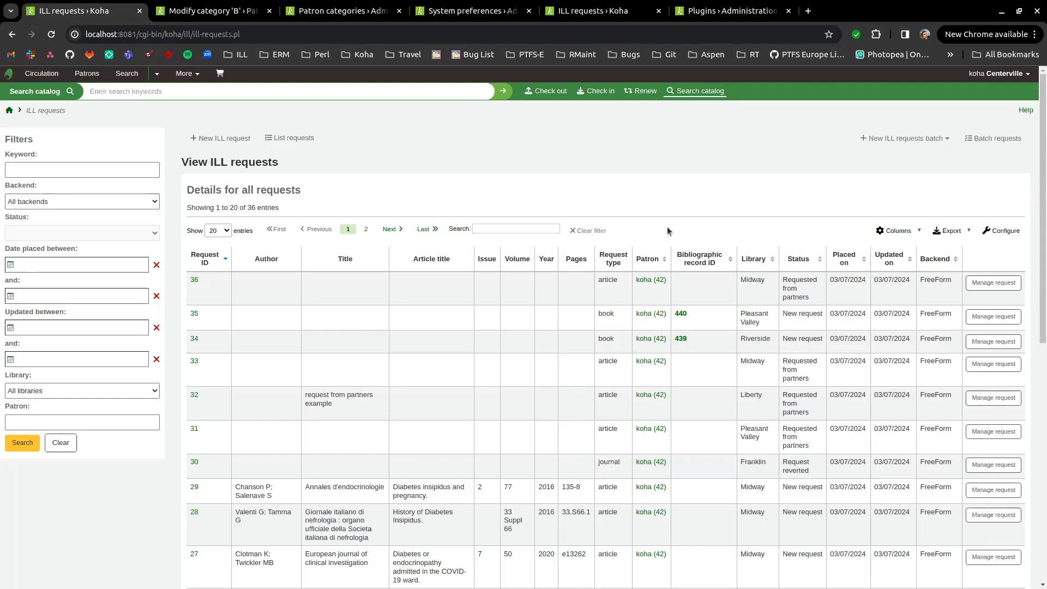
pyautogui.scroll(-3, 660, 224)
pyautogui.scroll(3, 647, 224)
pyautogui.click(366, 230)
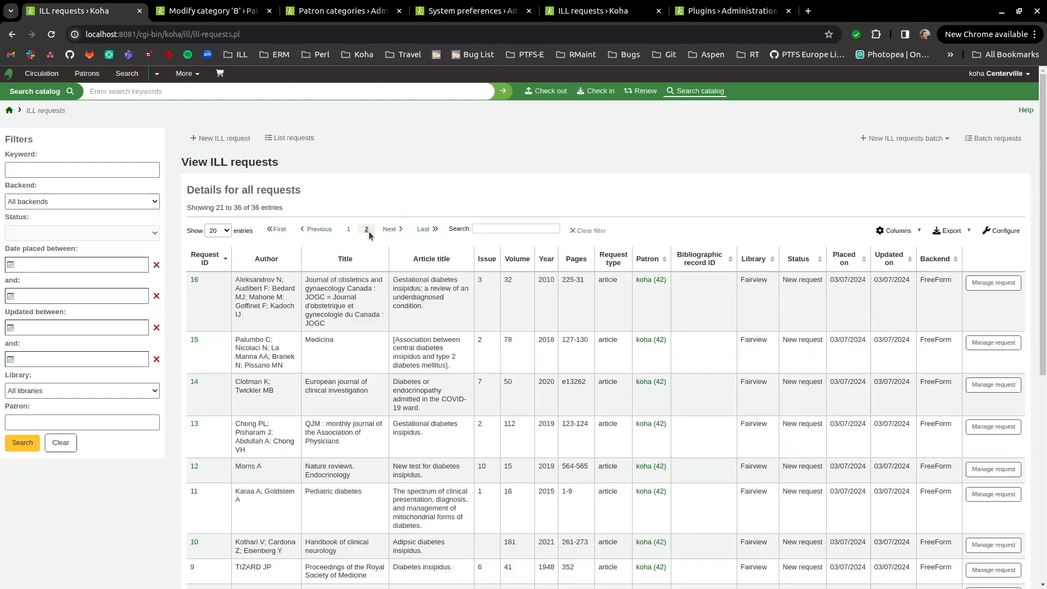
pyautogui.click(349, 229)
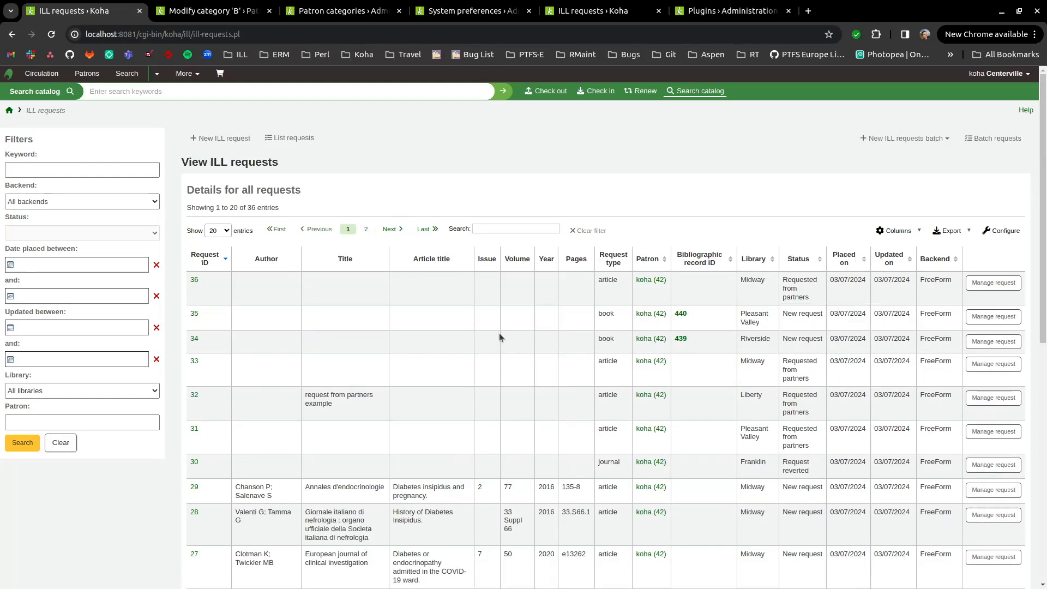
pyautogui.scroll(-8, 512, 351)
pyautogui.scroll(8, 565, 368)
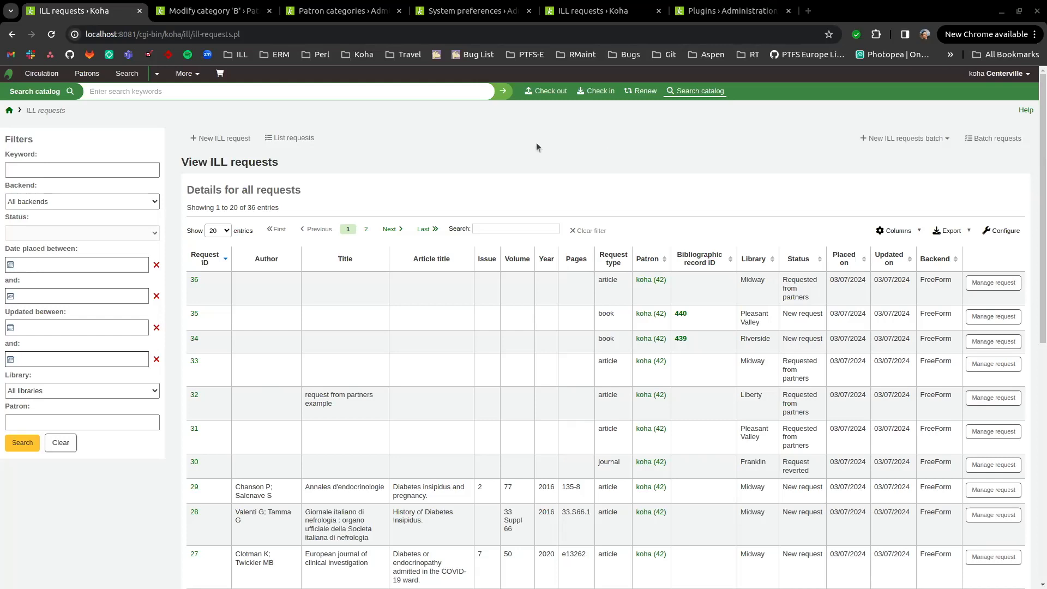
# Create a Journal article ILL request using the patron's card number, with Institut Protestant de Théologie as the destination library
pyautogui.click(228, 139)
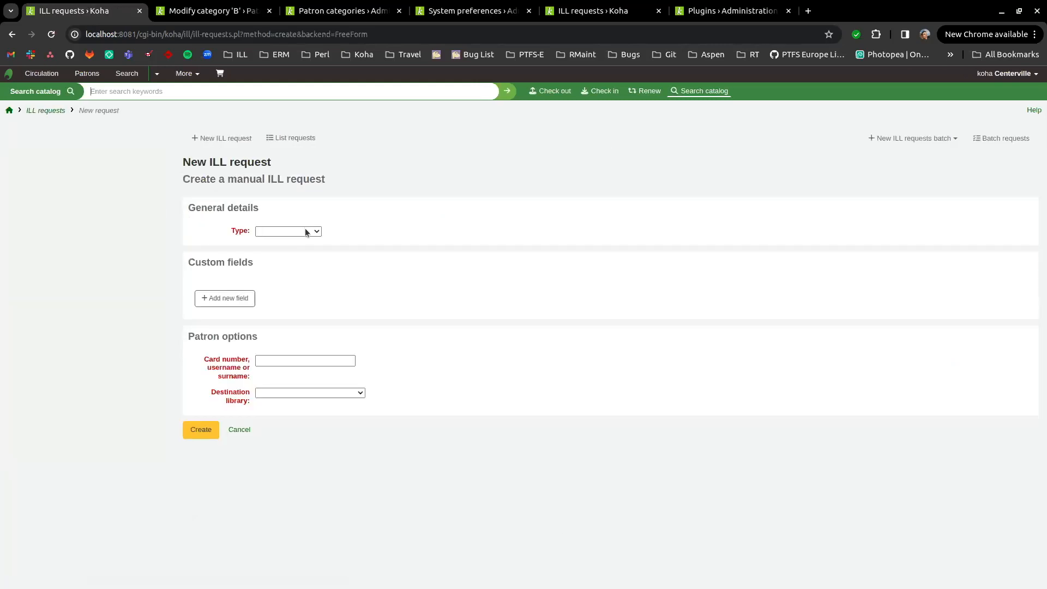
pyautogui.click(300, 231)
pyautogui.click(291, 279)
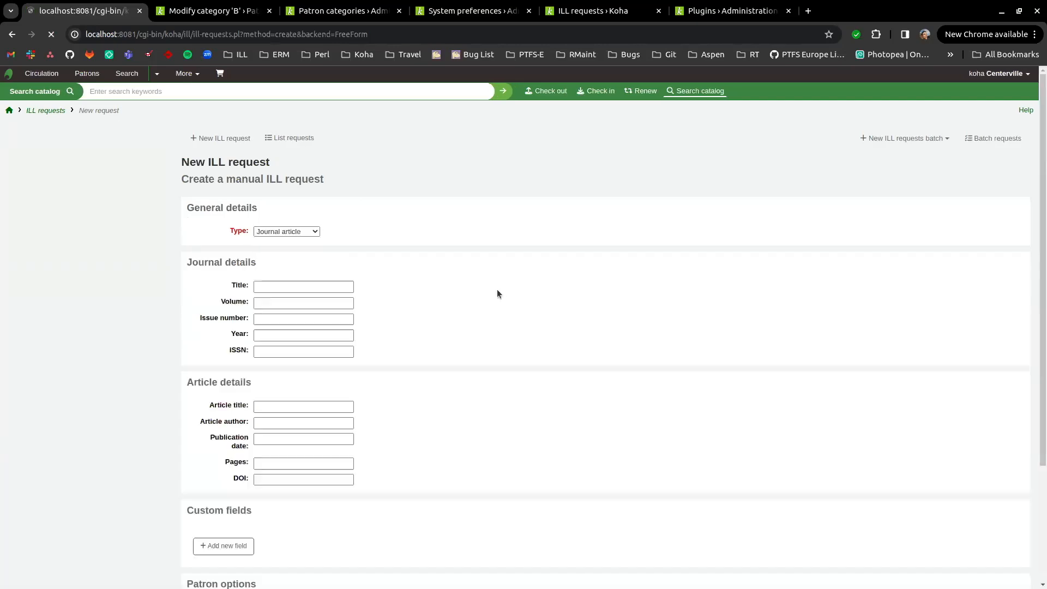
pyautogui.scroll(-3, 418, 303)
pyautogui.click(289, 455)
pyautogui.write('42')
pyautogui.click(308, 487)
pyautogui.click(291, 414)
pyautogui.click(200, 523)
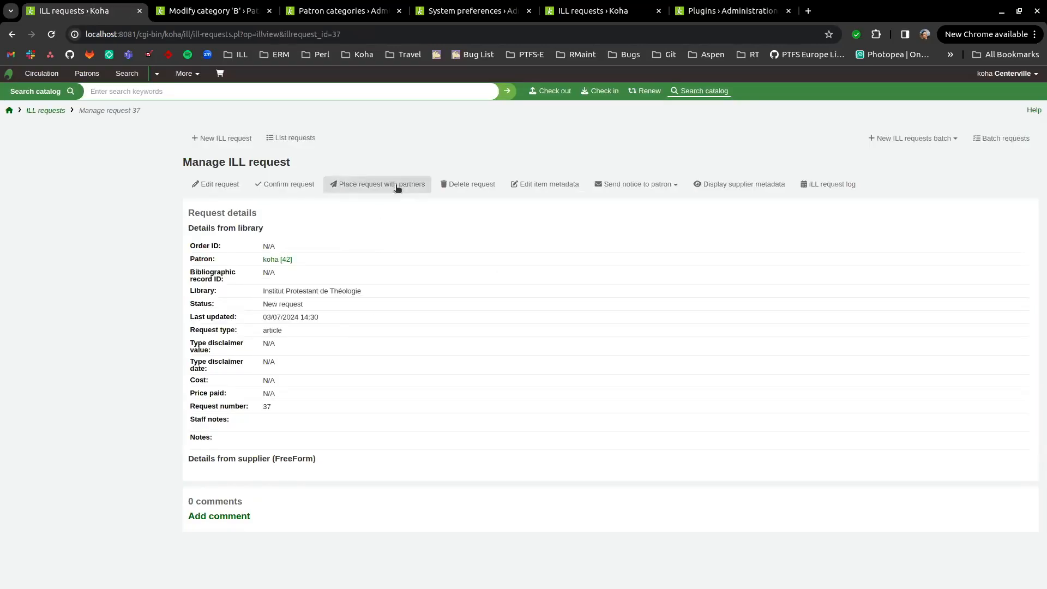
# Place the new request with the listed FRL partner library and send the prepared email
pyautogui.click(425, 191)
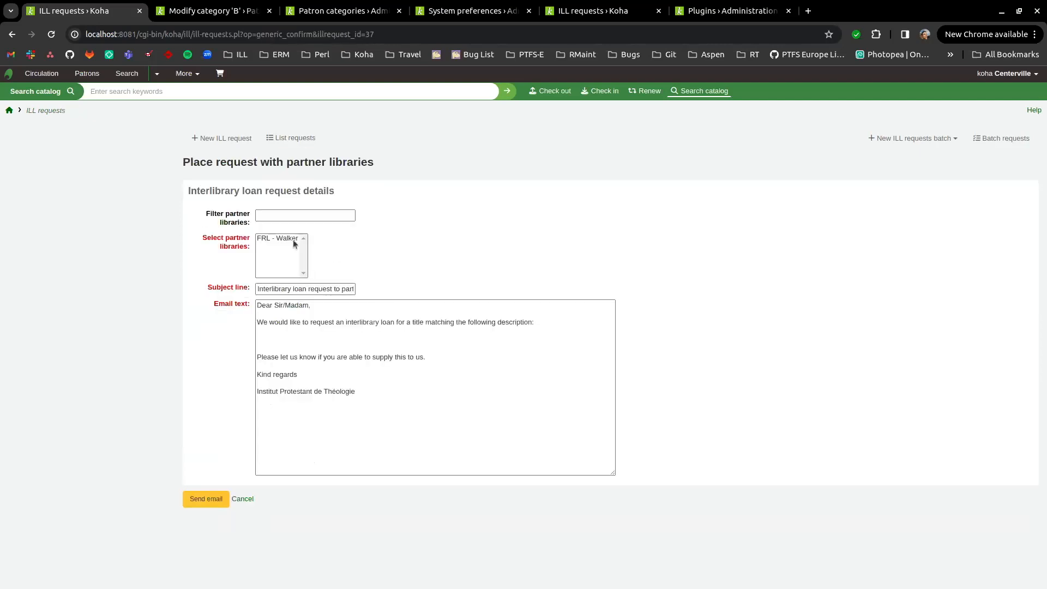
pyautogui.click(281, 240)
pyautogui.click(212, 500)
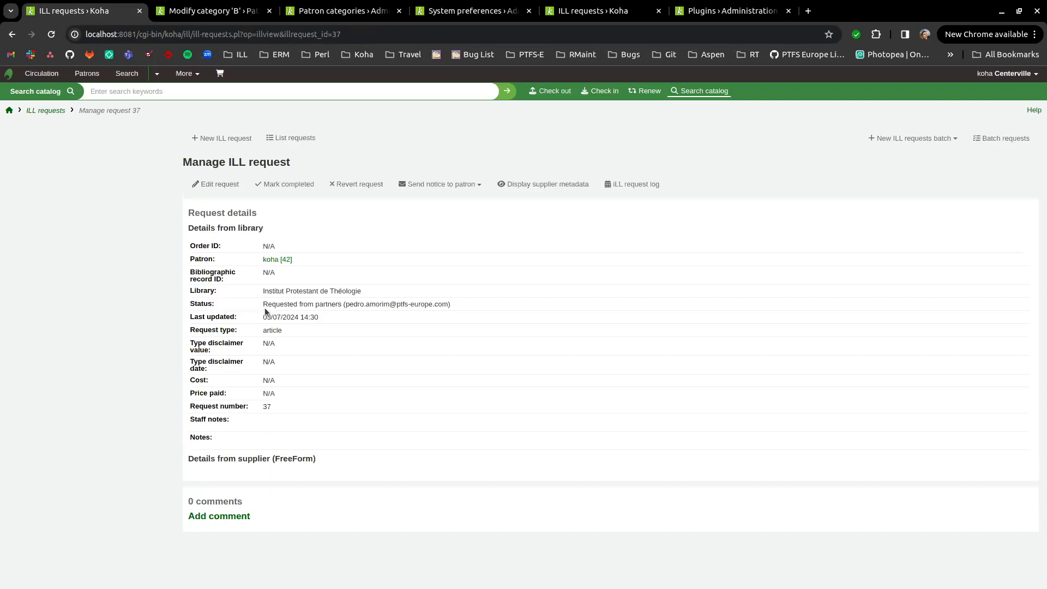
# Examine the Status field of the request placed with partners
pyautogui.moveTo(263, 303); pyautogui.dragTo(342, 305)
pyautogui.click(323, 304)
pyautogui.moveTo(263, 303); pyautogui.dragTo(344, 304)
pyautogui.click(344, 304)
pyautogui.moveTo(263, 304); pyautogui.dragTo(354, 305)
pyautogui.click(363, 228)
# Revert the request placed with partners, confirm the reversal, and check the request's Status field
pyautogui.click(358, 185)
pyautogui.moveTo(244, 173); pyautogui.dragTo(362, 224)
pyautogui.click(362, 224)
pyautogui.click(210, 239)
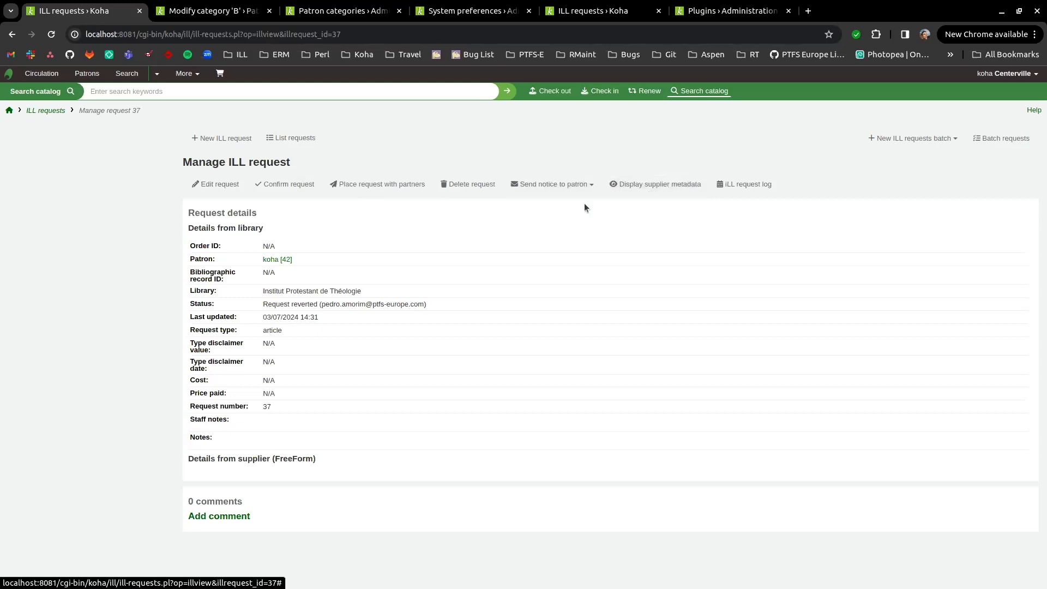
pyautogui.moveTo(340, 304); pyautogui.dragTo(374, 341)
pyautogui.click(375, 336)
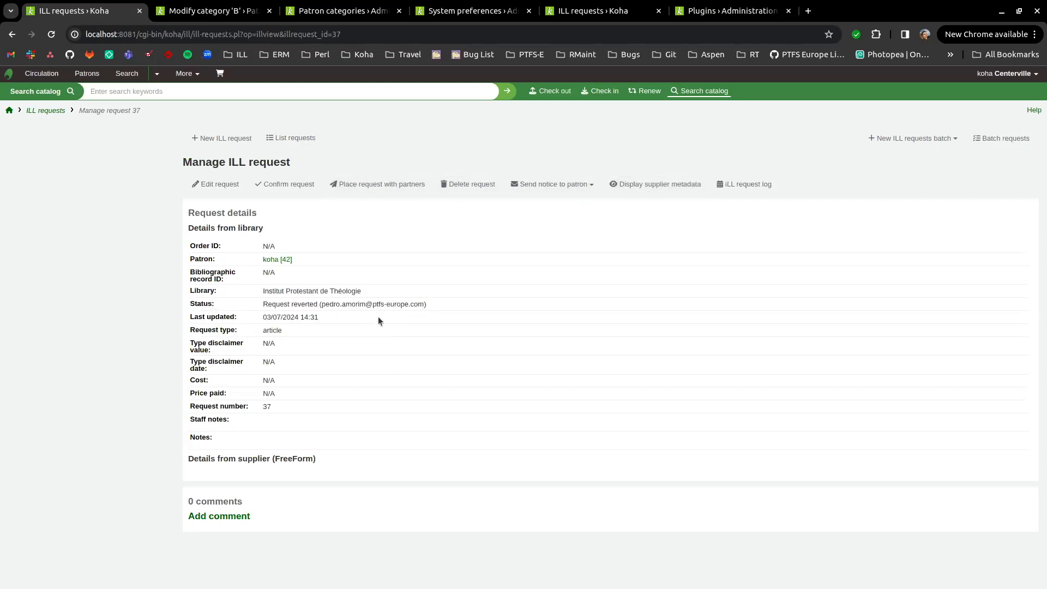
pyautogui.moveTo(331, 300); pyautogui.dragTo(346, 221)
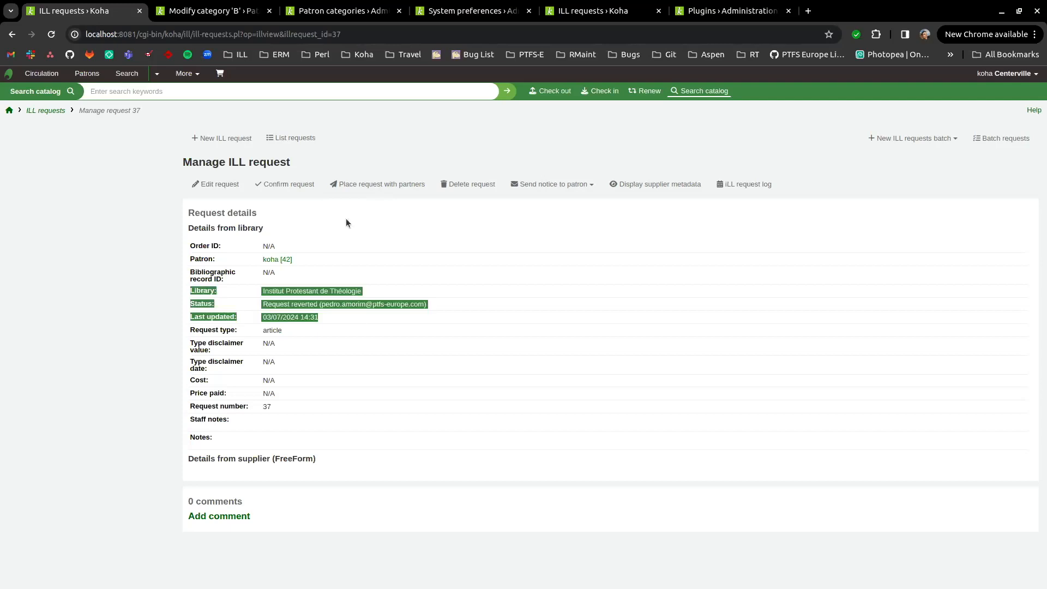
pyautogui.click(421, 275)
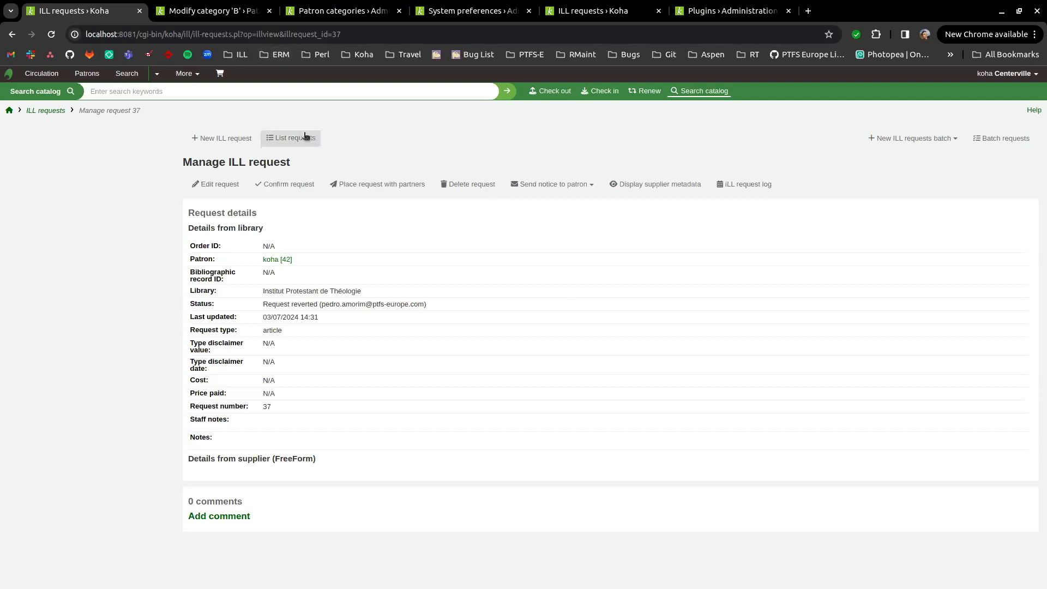
# Go to the patron categories list and check whether the Juvenile category can place ILL requests in the OPAC
pyautogui.click(226, 11)
pyautogui.click(325, 7)
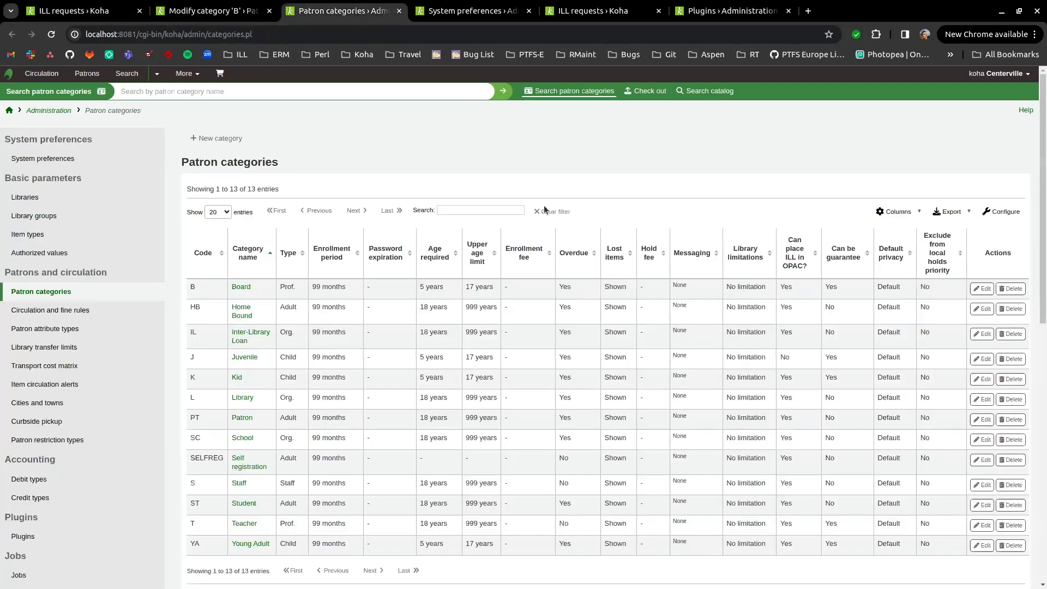
pyautogui.scroll(-2, 579, 215)
pyautogui.scroll(3, 576, 250)
pyautogui.moveTo(788, 357); pyautogui.dragTo(272, 357)
pyautogui.click(267, 357)
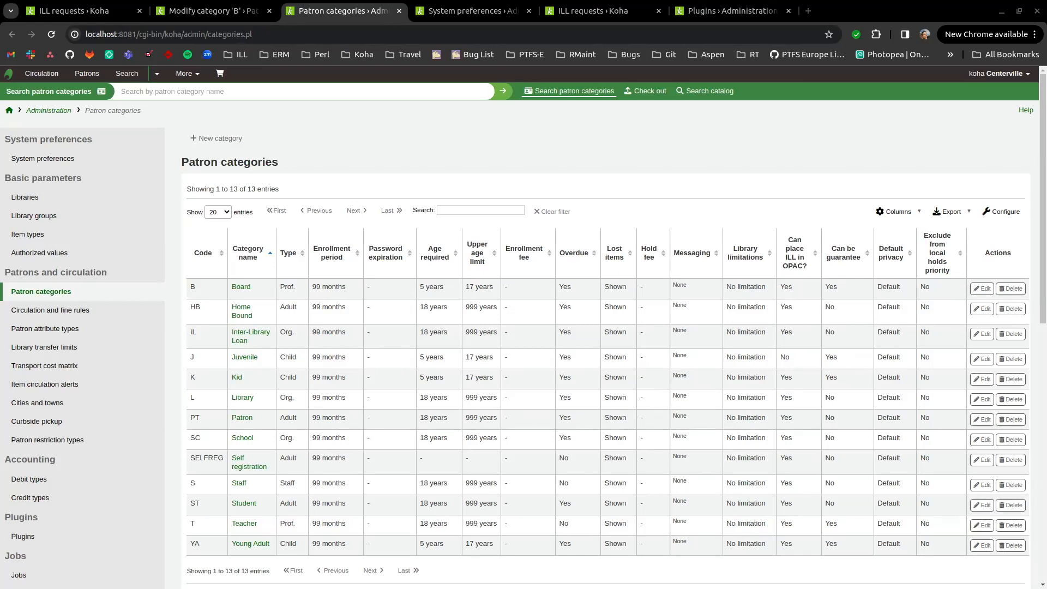
# Open the Inter-Library Loan patron category for editing and examine its "Can place ILL in OPAC" setting
pyautogui.scroll(-2, 805, 295)
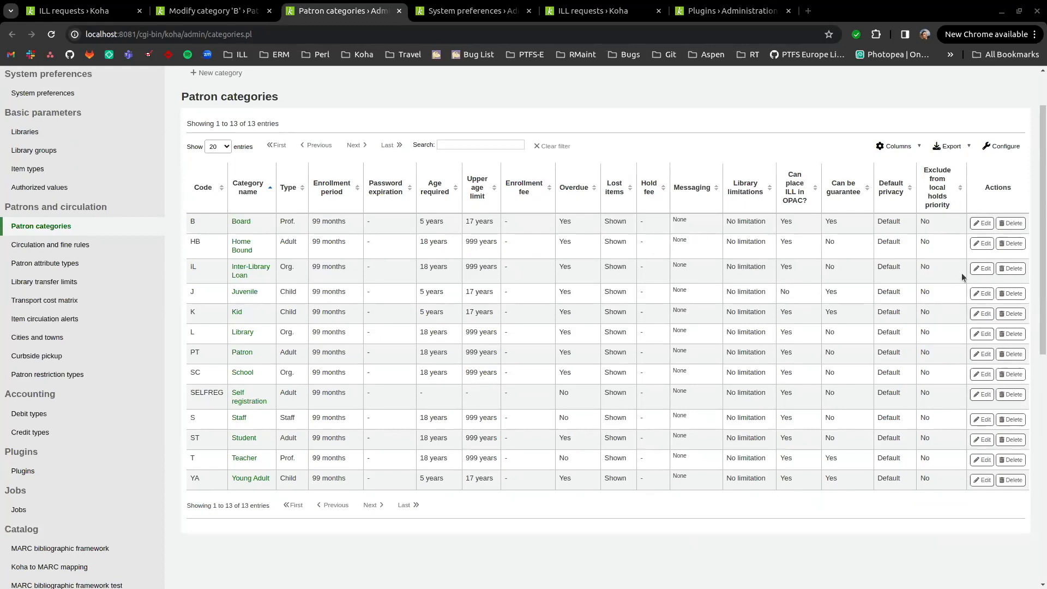
pyautogui.click(982, 268)
pyautogui.scroll(-6, 266, 397)
pyautogui.click(270, 364)
pyautogui.click(296, 362)
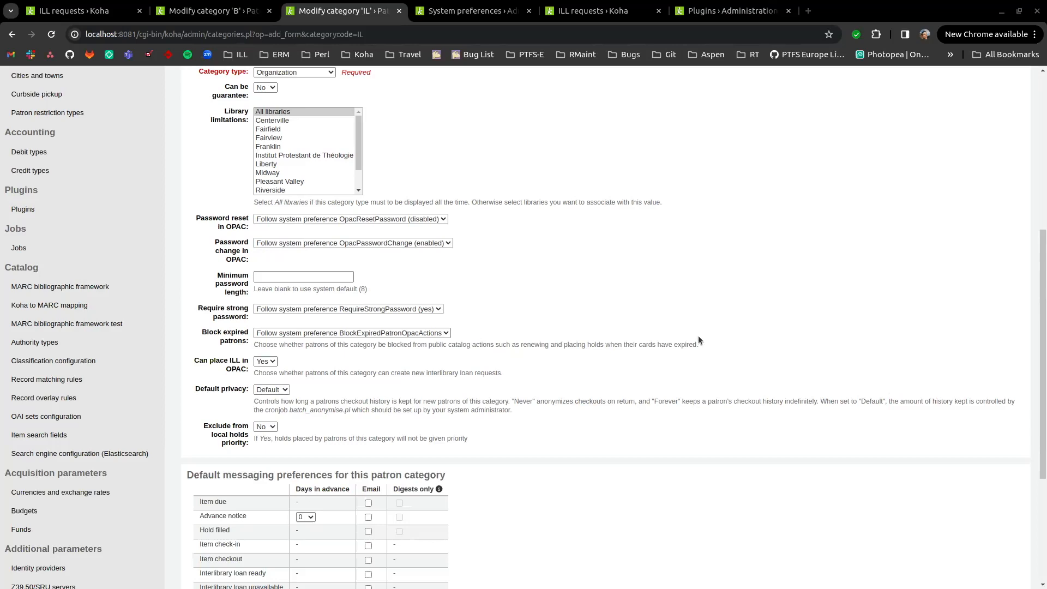
pyautogui.moveTo(254, 373); pyautogui.dragTo(262, 373)
pyautogui.moveTo(336, 373); pyautogui.dragTo(334, 373)
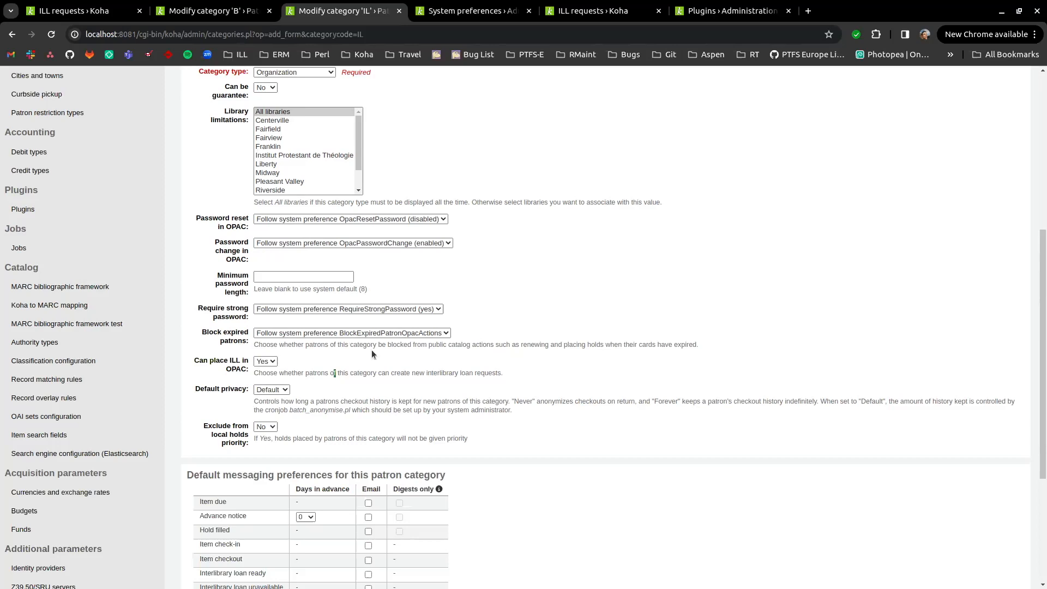
pyautogui.scroll(6, 372, 352)
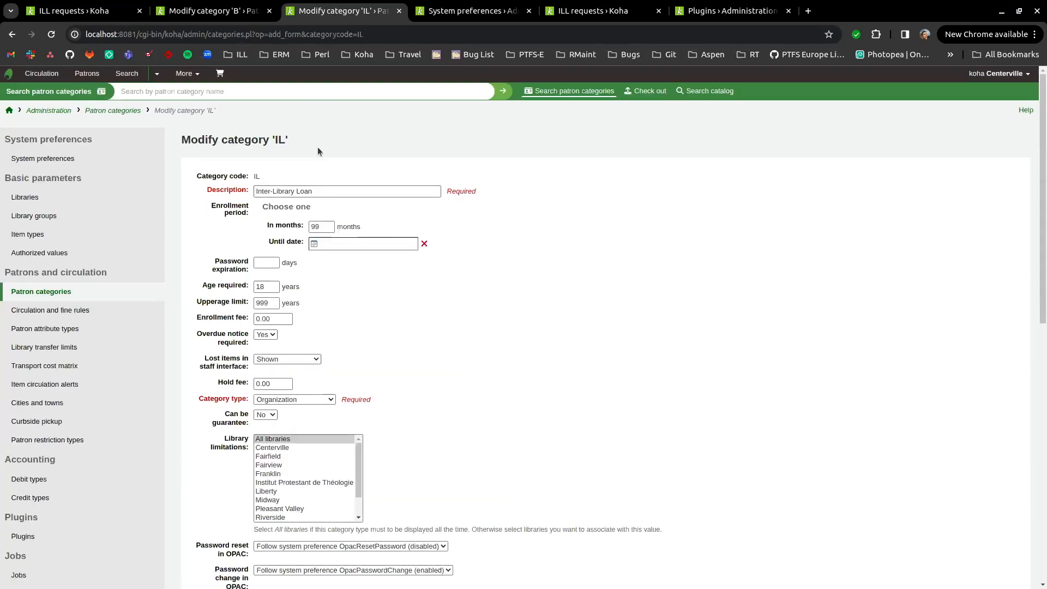
pyautogui.moveTo(252, 138); pyautogui.dragTo(345, 155)
pyautogui.click(354, 129)
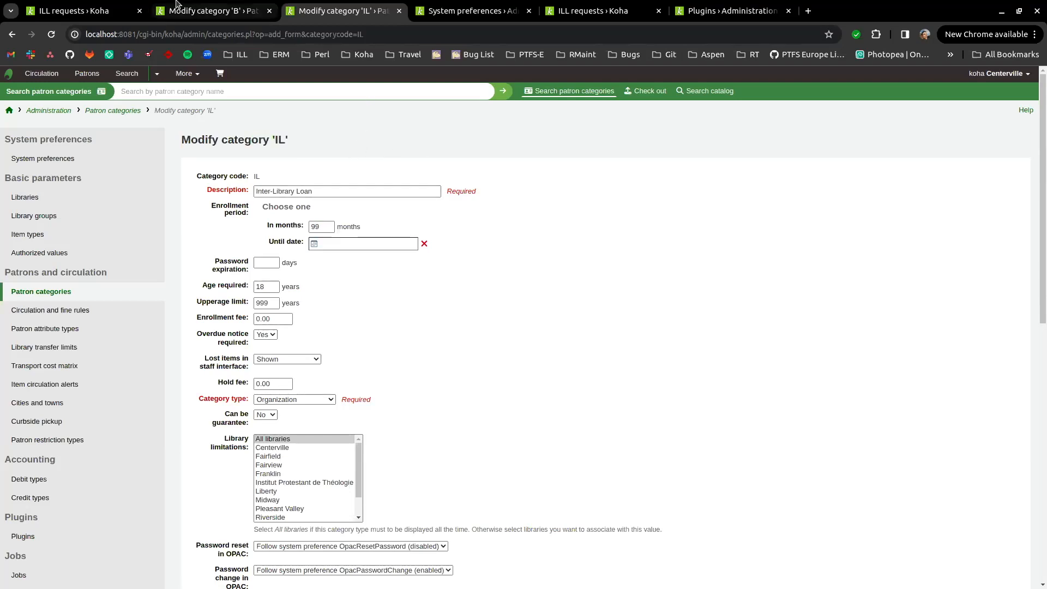
# Examine the ILLModuleDisclaimerByType preference and its YAML in the Interlibrary loans system preferences
pyautogui.click(466, 9)
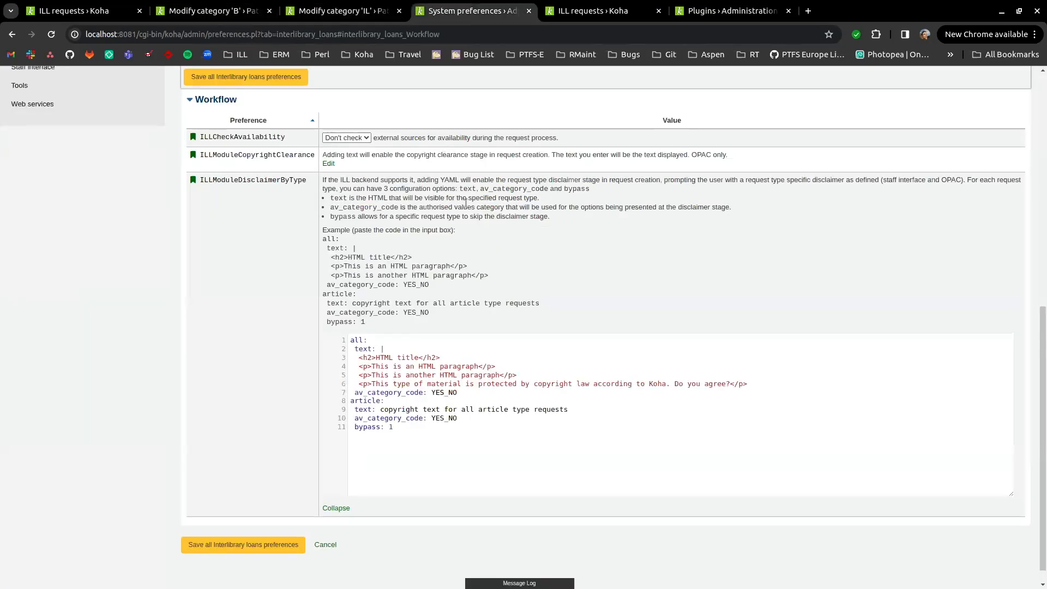
pyautogui.scroll(3, 242, 309)
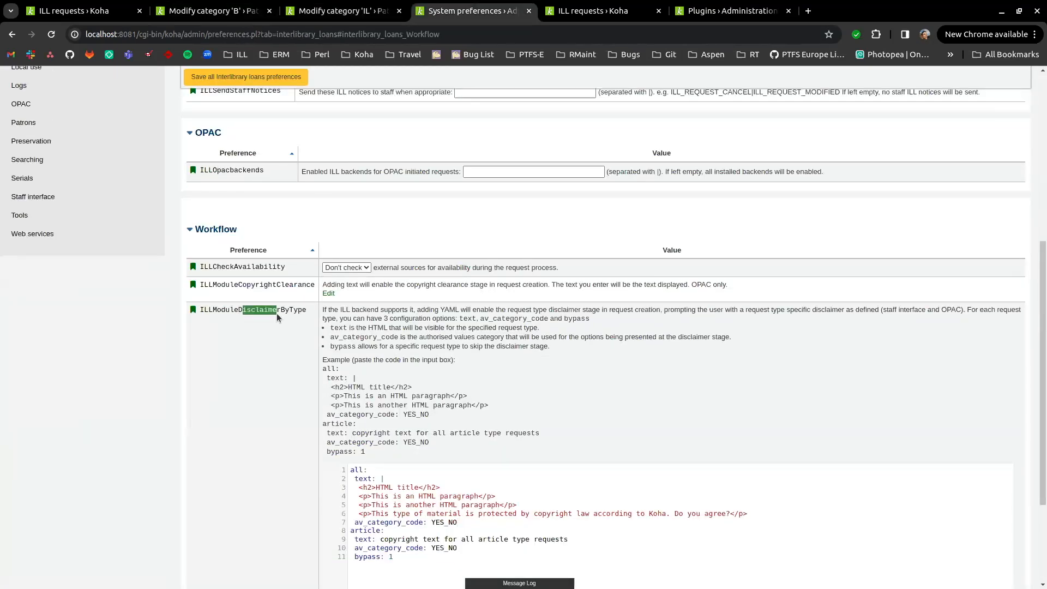
pyautogui.click(292, 312)
pyautogui.scroll(-3, 502, 295)
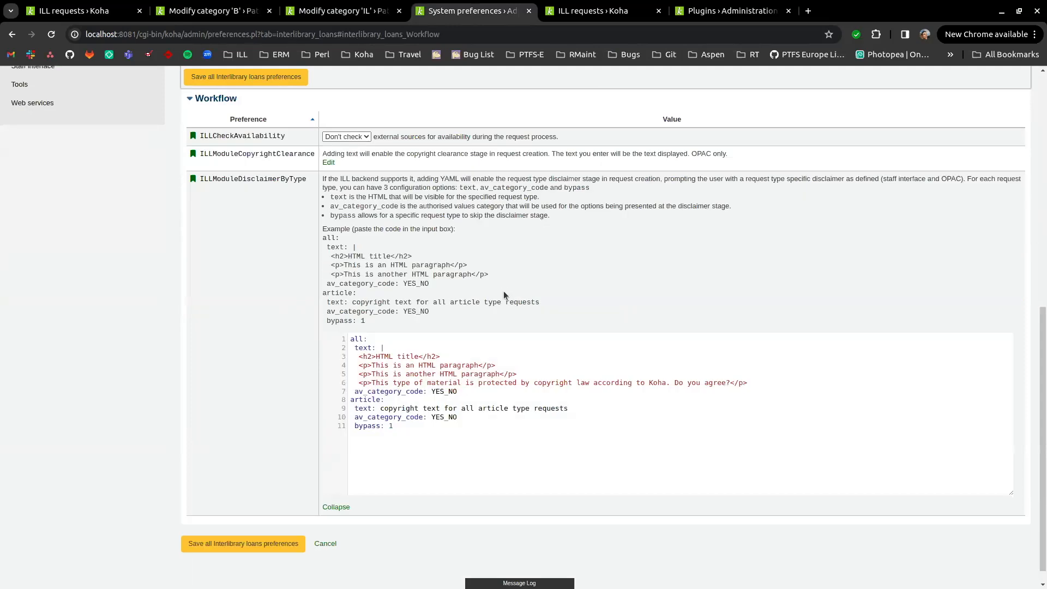
pyautogui.moveTo(495, 360); pyautogui.dragTo(559, 389)
pyautogui.click(563, 381)
# Create a Book ILL request, entering the patron's username and choosing a destination library
pyautogui.click(593, 11)
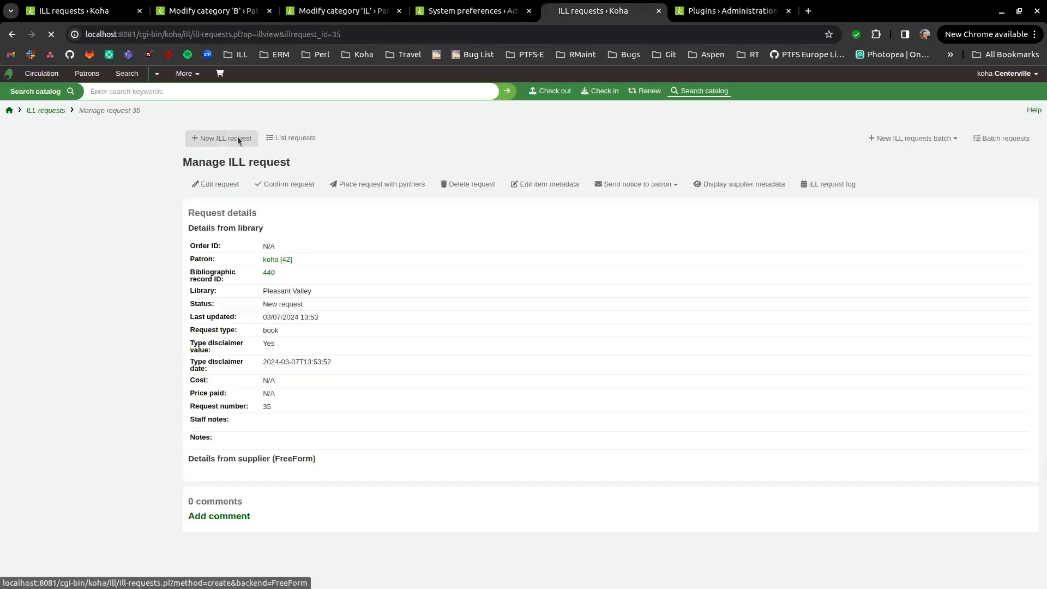
pyautogui.click(239, 140)
pyautogui.click(289, 231)
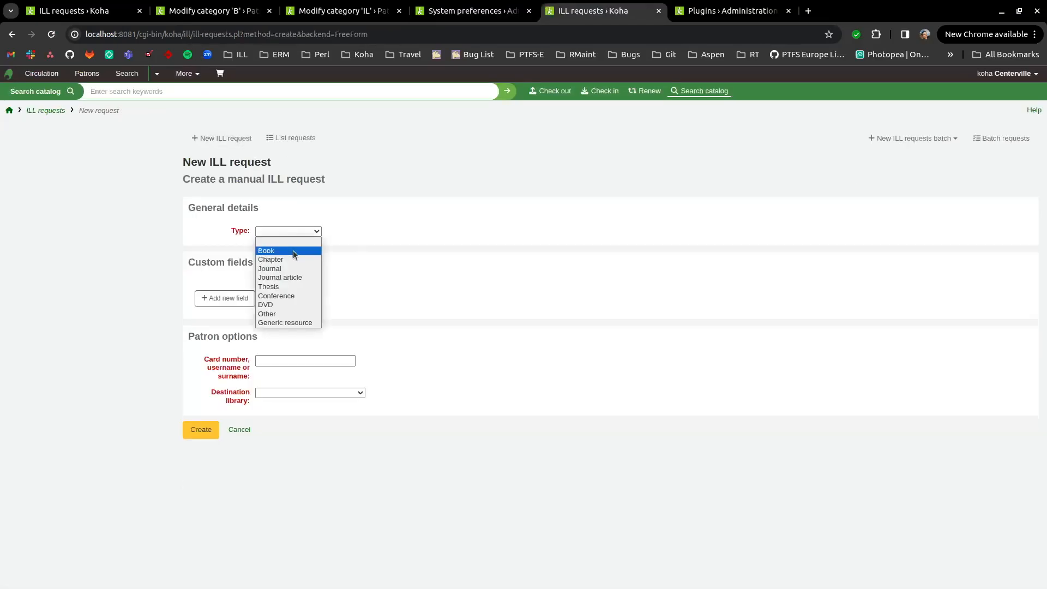
pyautogui.click(293, 251)
pyautogui.scroll(-2, 393, 253)
pyautogui.click(302, 456)
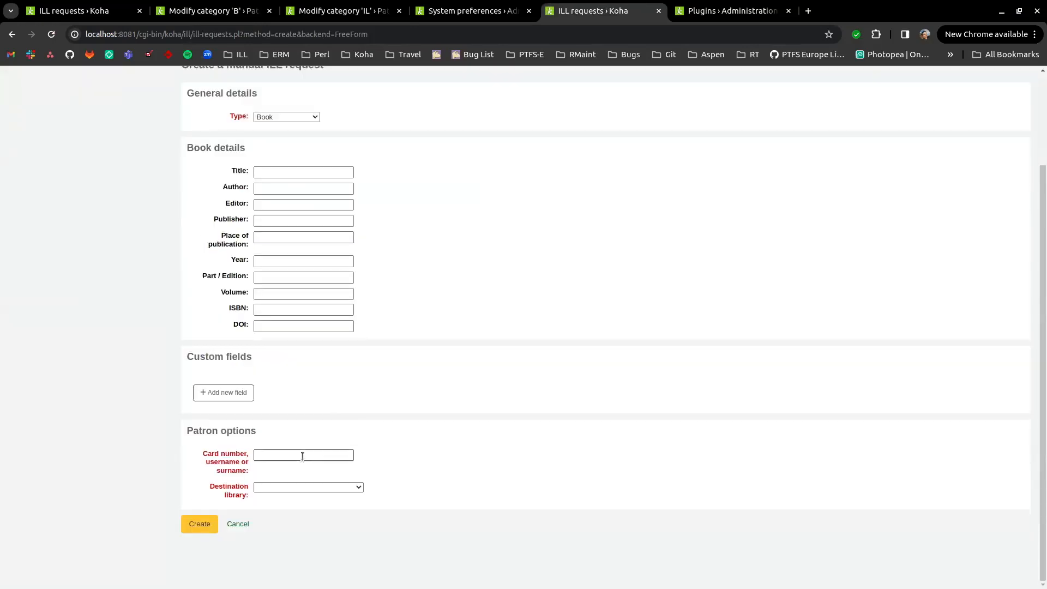
pyautogui.write('koha')
pyautogui.click(283, 483)
pyautogui.click(280, 485)
pyautogui.click(276, 423)
pyautogui.click(192, 524)
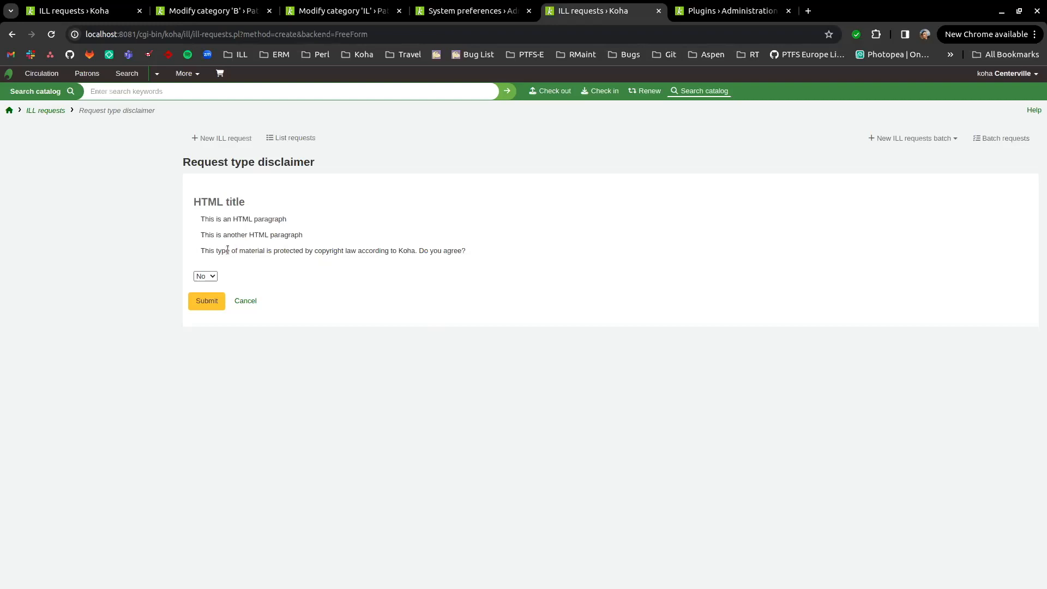
# Submit the request type disclaimer with the answer No and check the type disclaimer value and date in the request details
pyautogui.click(205, 276)
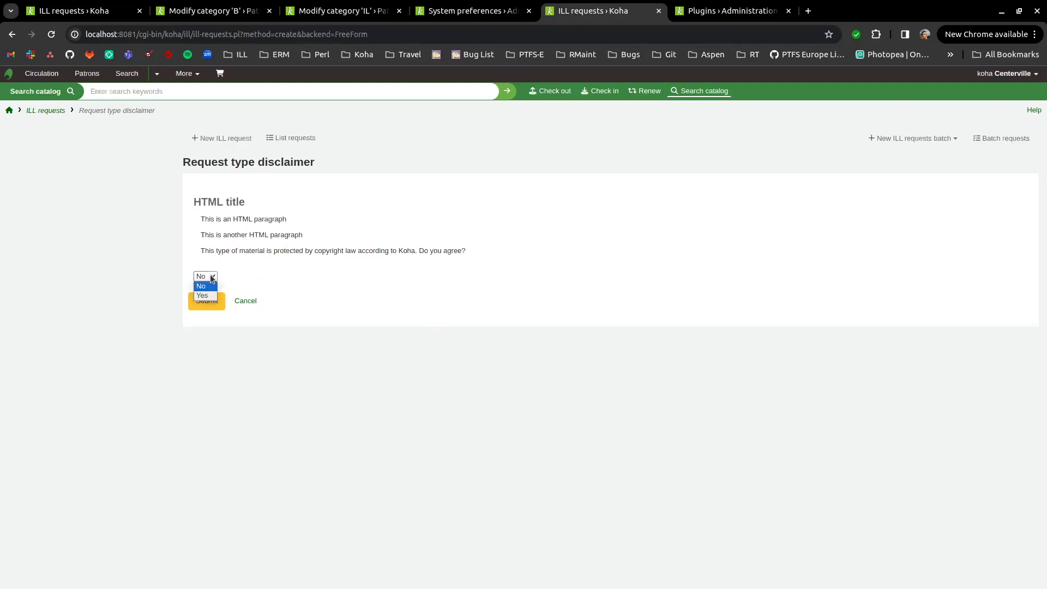
pyautogui.click(202, 295)
pyautogui.click(205, 277)
pyautogui.click(205, 286)
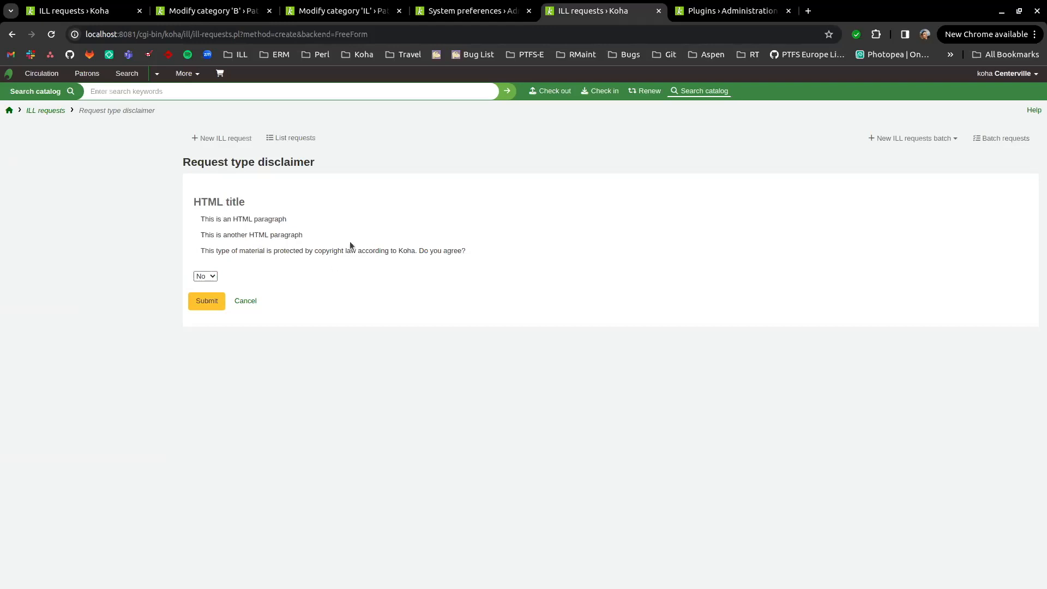
pyautogui.click(213, 303)
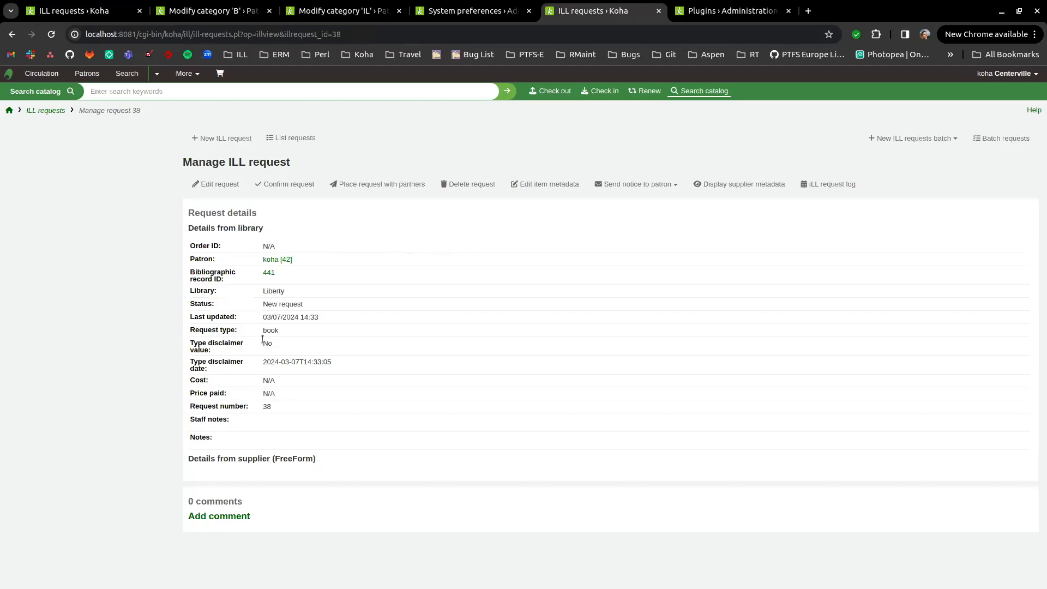
pyautogui.moveTo(191, 342); pyautogui.dragTo(339, 362)
pyautogui.moveTo(241, 328); pyautogui.dragTo(324, 356)
pyautogui.click(403, 358)
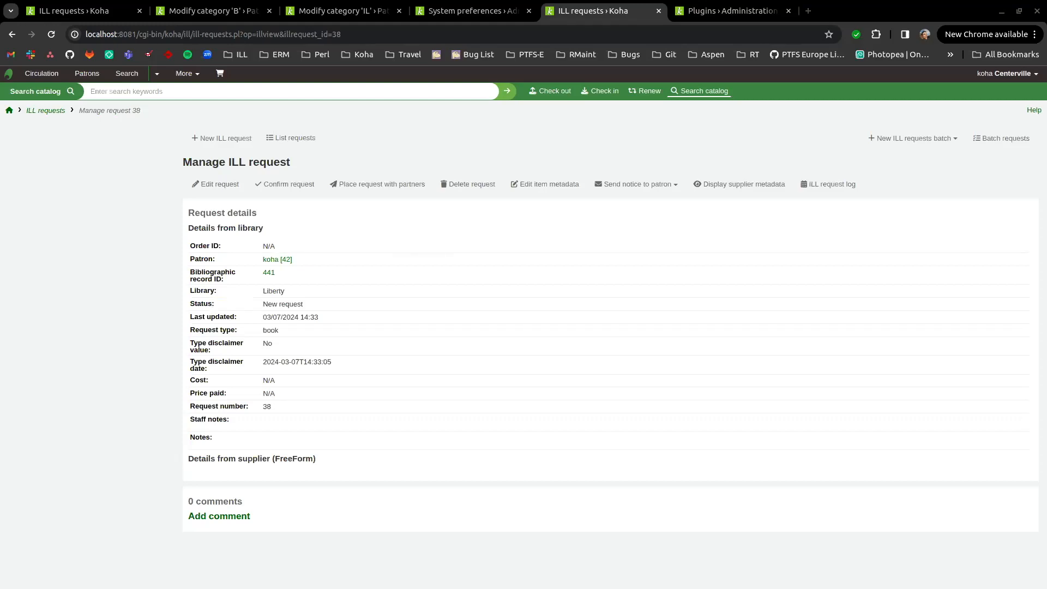
# Examine the disclaimer text, av_category_code and bypass entries for all and article types in the ILLModuleDisclaimerByType preference
pyautogui.click(734, 6)
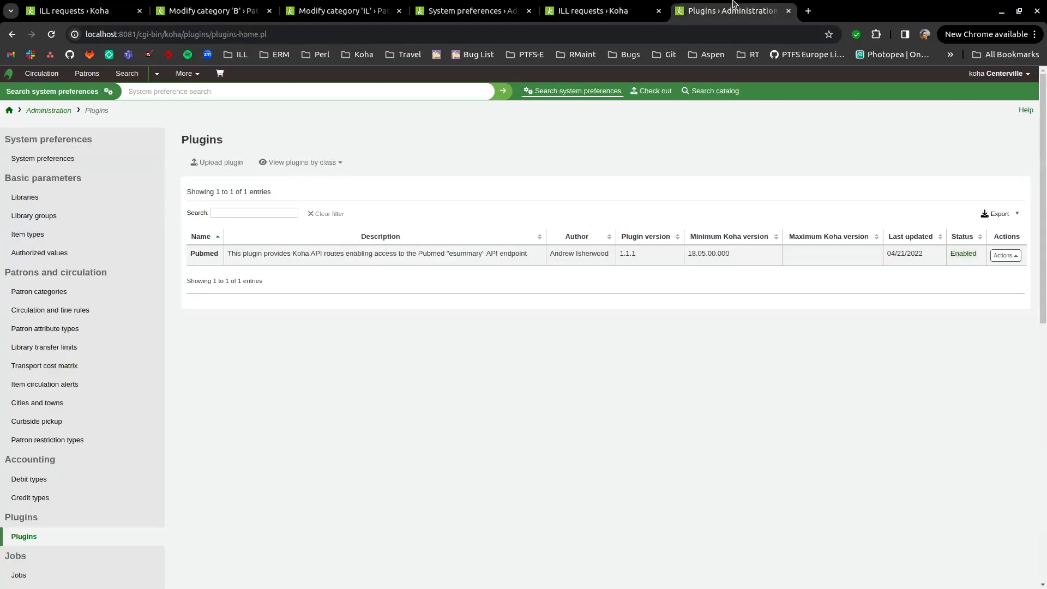
pyautogui.click(443, 8)
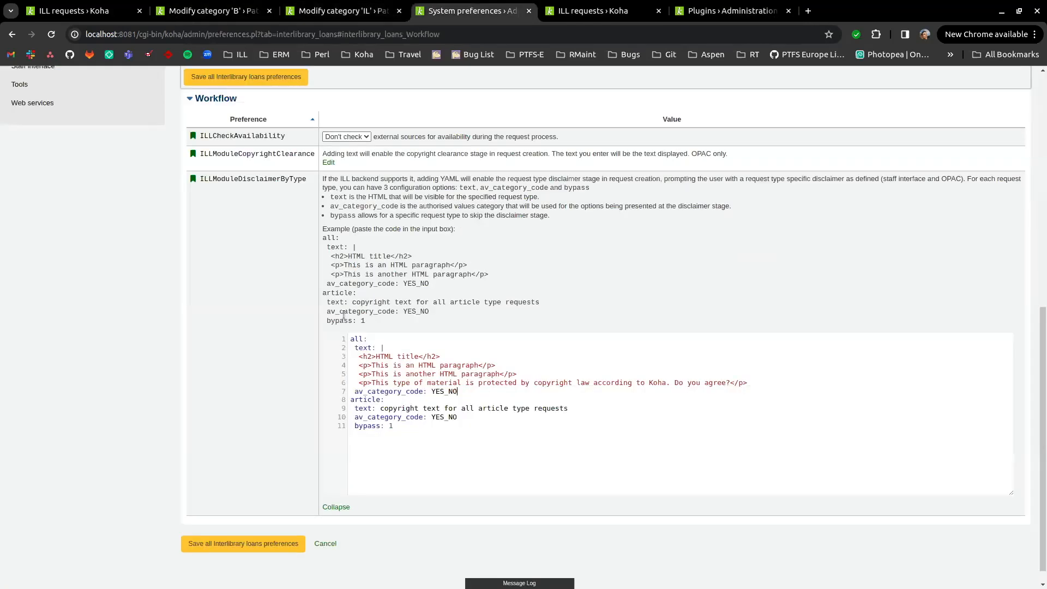
pyautogui.moveTo(748, 382); pyautogui.dragTo(352, 355)
pyautogui.click(532, 373)
pyautogui.moveTo(384, 347); pyautogui.dragTo(416, 365)
pyautogui.click(374, 350)
pyautogui.moveTo(364, 339); pyautogui.dragTo(344, 339)
pyautogui.click(386, 351)
pyautogui.moveTo(351, 426); pyautogui.dragTo(344, 404)
pyautogui.click(403, 426)
pyautogui.click(399, 400)
pyautogui.moveTo(432, 391); pyautogui.dragTo(483, 396)
pyautogui.click(482, 396)
pyautogui.click(436, 391)
pyautogui.click(469, 392)
pyautogui.click(528, 374)
pyautogui.click(501, 355)
# List all ILL requests and check the control for creating a new ILL requests batch
pyautogui.click(584, 10)
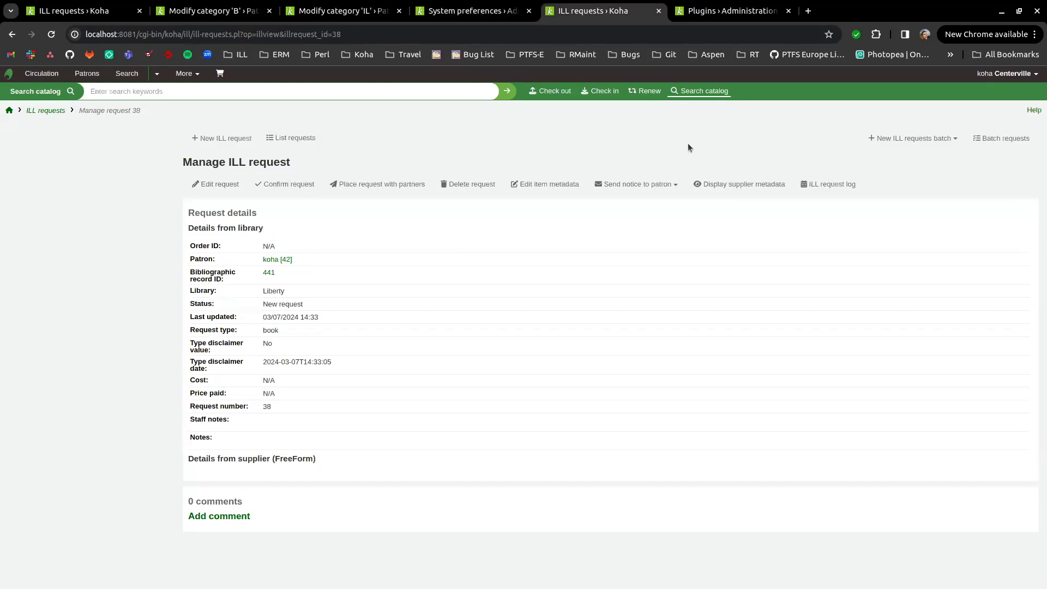
pyautogui.click(293, 137)
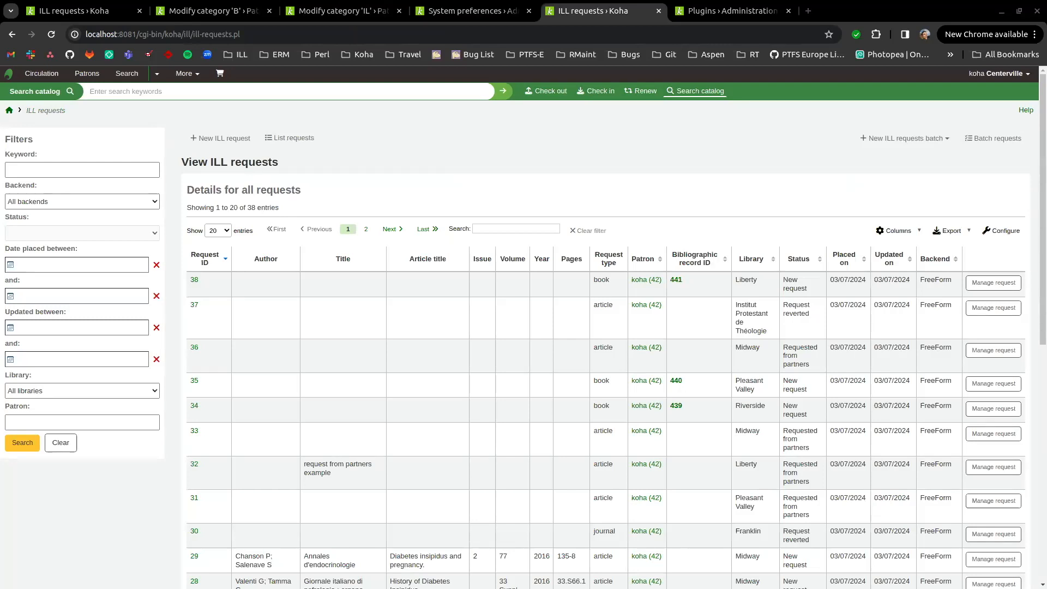
pyautogui.click(789, 154)
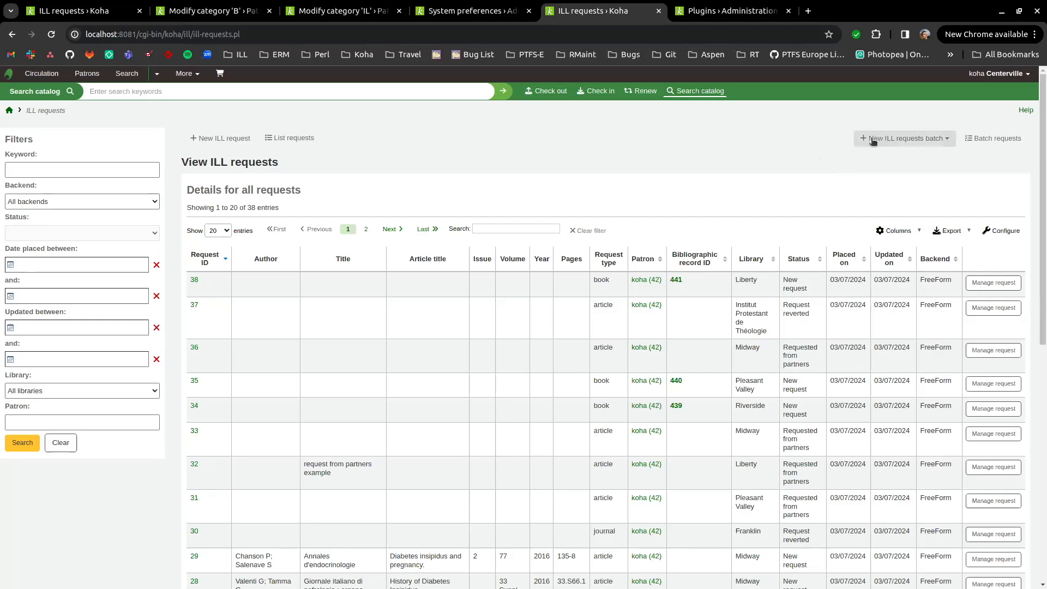
pyautogui.click(895, 141)
pyautogui.click(951, 126)
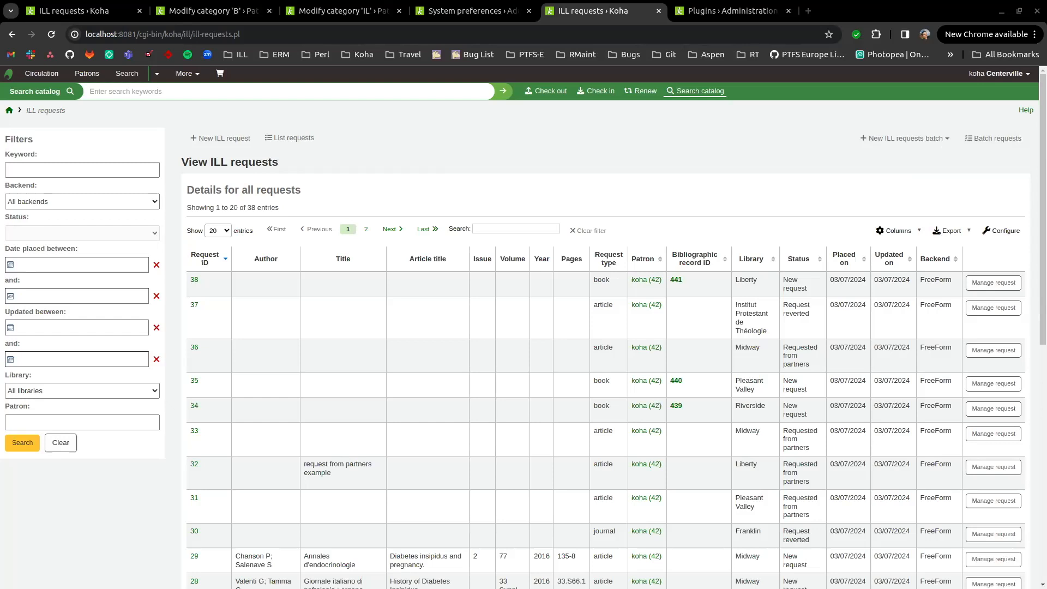
# Check the Pubmed plugin in the plugins administration and the backend offered for new ILL request batches
pyautogui.click(714, 5)
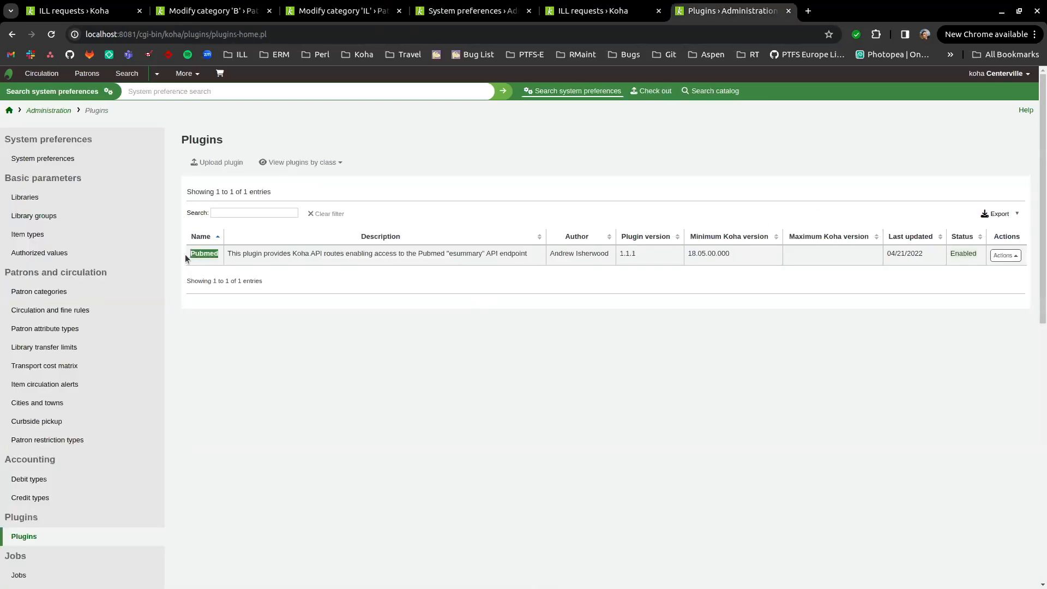
pyautogui.click(598, 7)
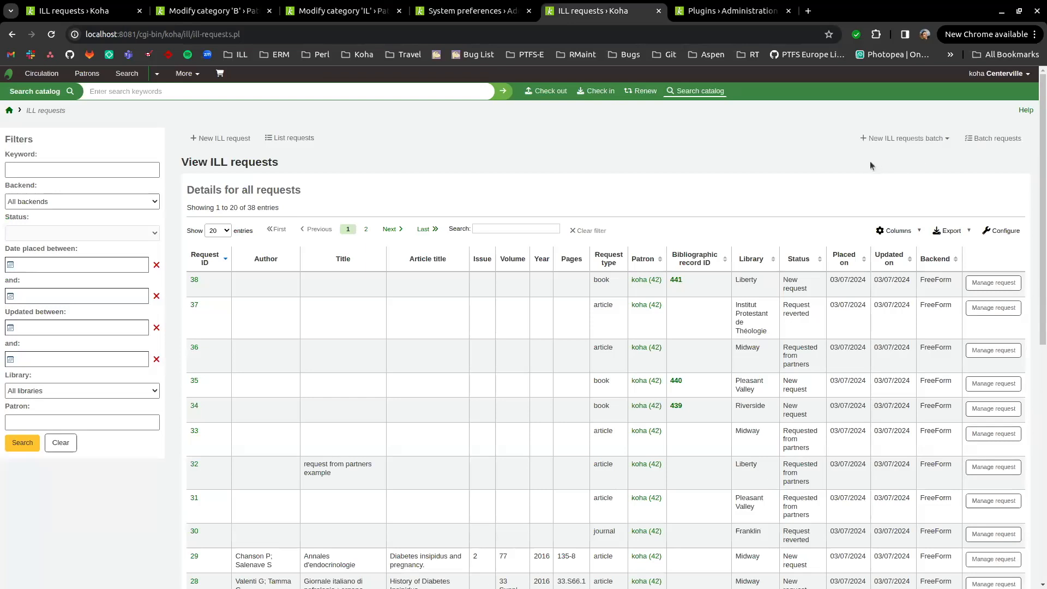
pyautogui.click(905, 138)
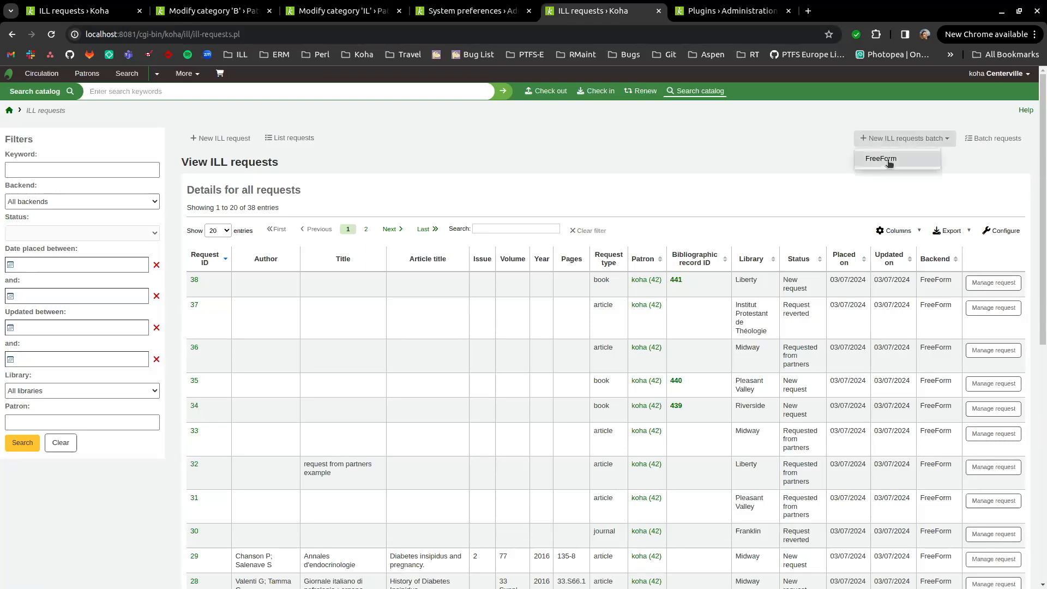
pyautogui.click(789, 174)
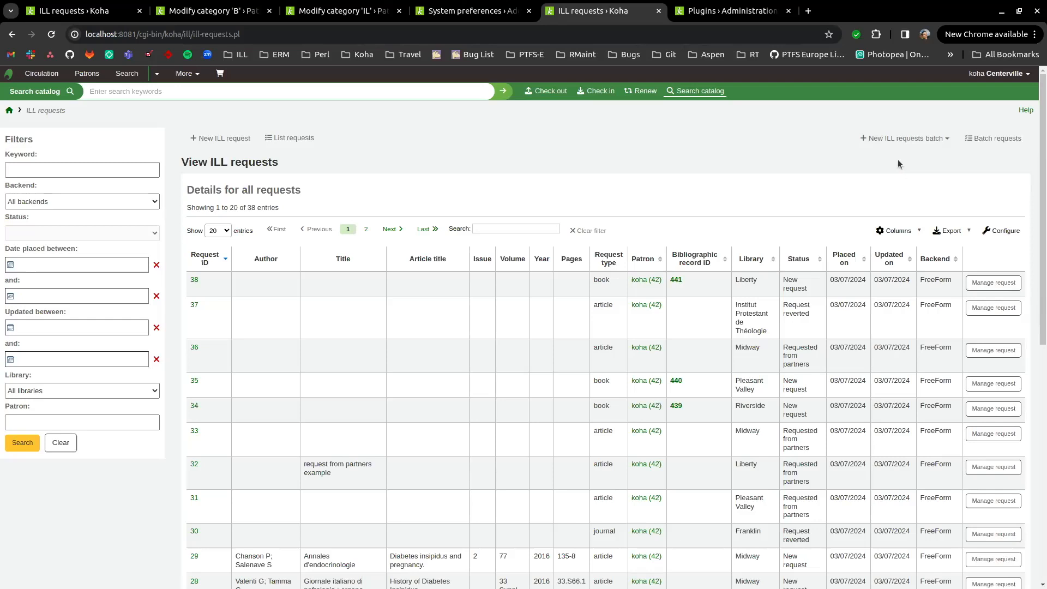
# Create a FreeForm ILL batch named "batch test for demo" with the patron's username and the library Institut Protestant de Théologie
pyautogui.click(905, 139)
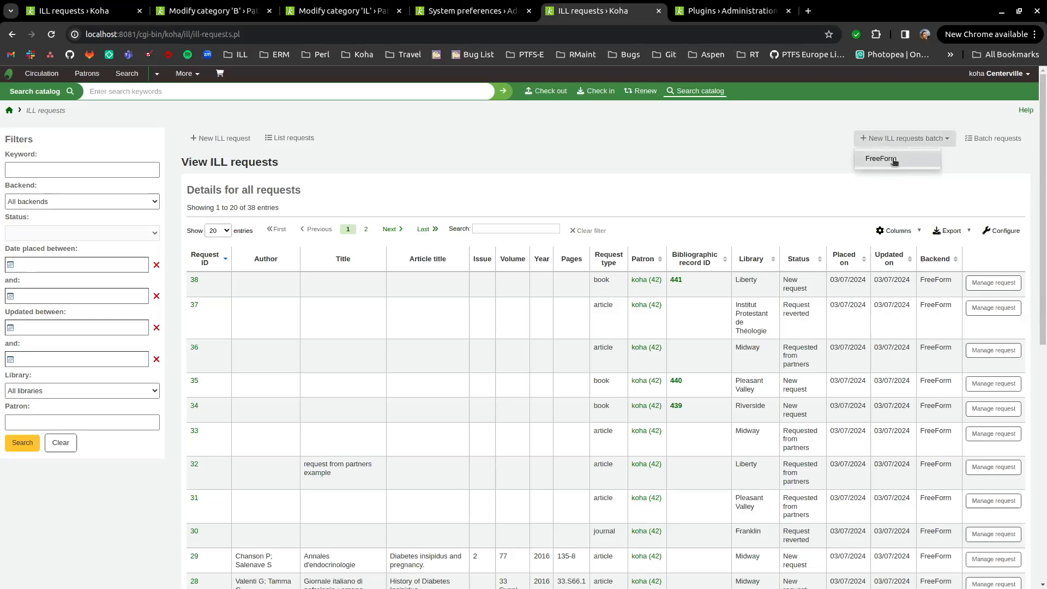
pyautogui.click(884, 159)
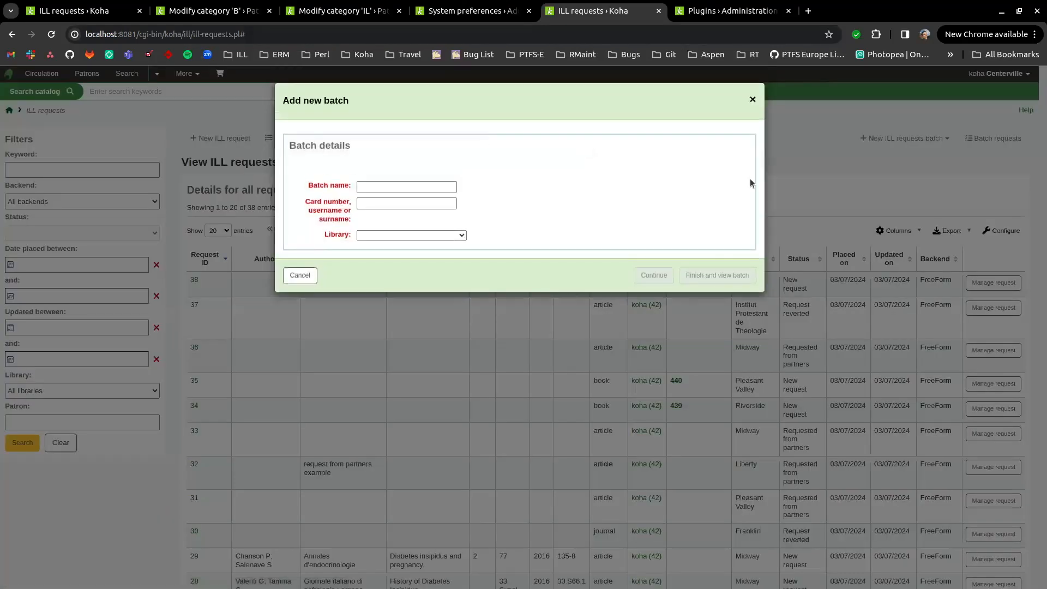
pyautogui.click(416, 187)
pyautogui.write('batch')
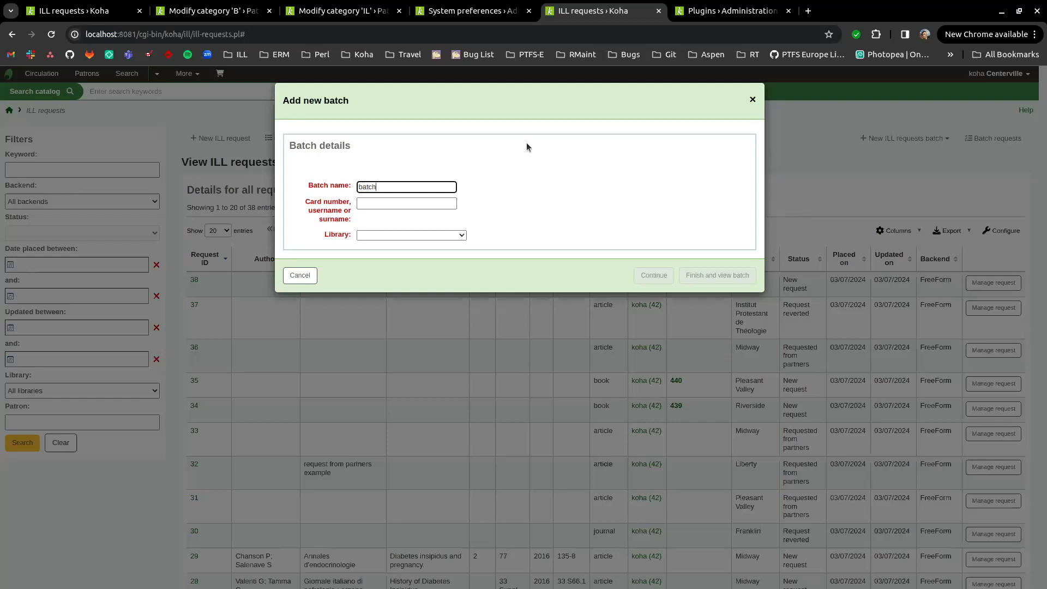
pyautogui.write(' test for demo')
pyautogui.click(394, 203)
pyautogui.write('koha')
pyautogui.click(391, 235)
pyautogui.click(411, 235)
pyautogui.click(403, 281)
pyautogui.click(654, 275)
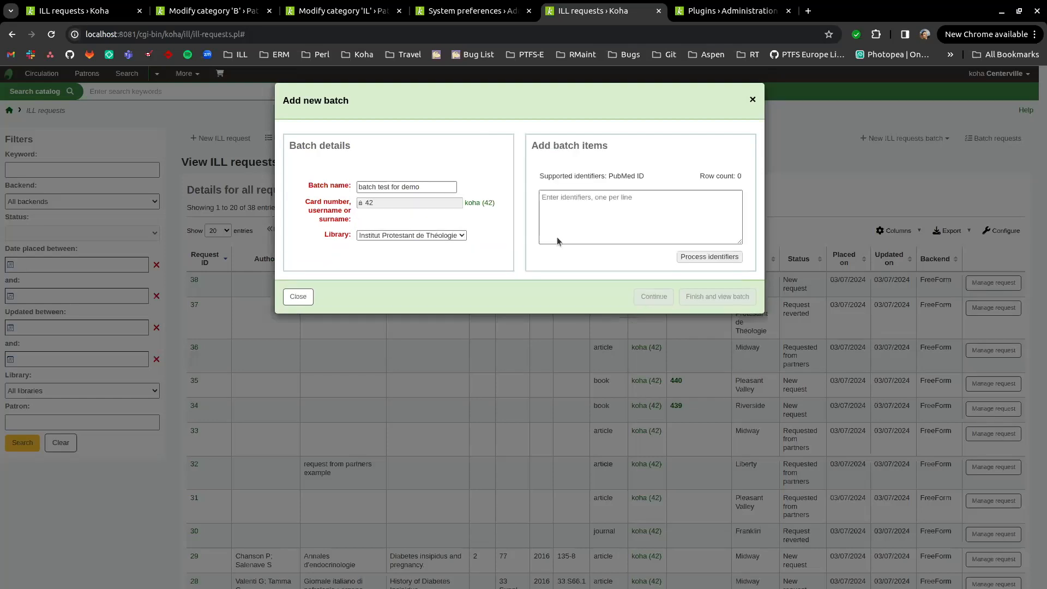
# Enter PubMed IDs 33317692, 33733264 (twice), 32165002, 32374887 and 24490488 as batch items and process the identifiers
pyautogui.moveTo(613, 176); pyautogui.dragTo(654, 182)
pyautogui.click(653, 182)
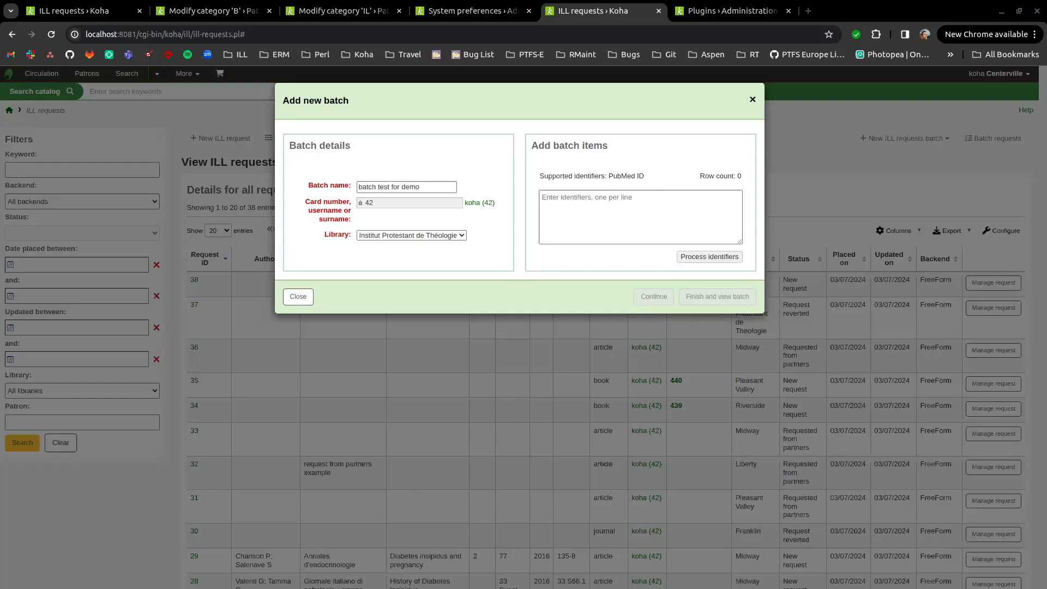
pyautogui.click(709, 235)
pyautogui.hotkey('ctrl', 'v')
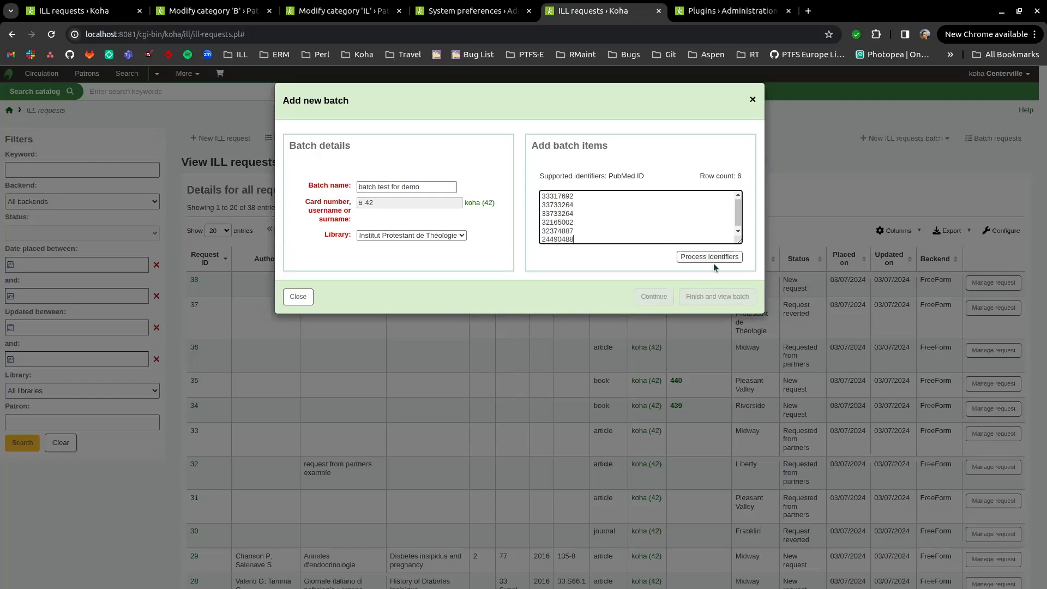
pyautogui.click(709, 256)
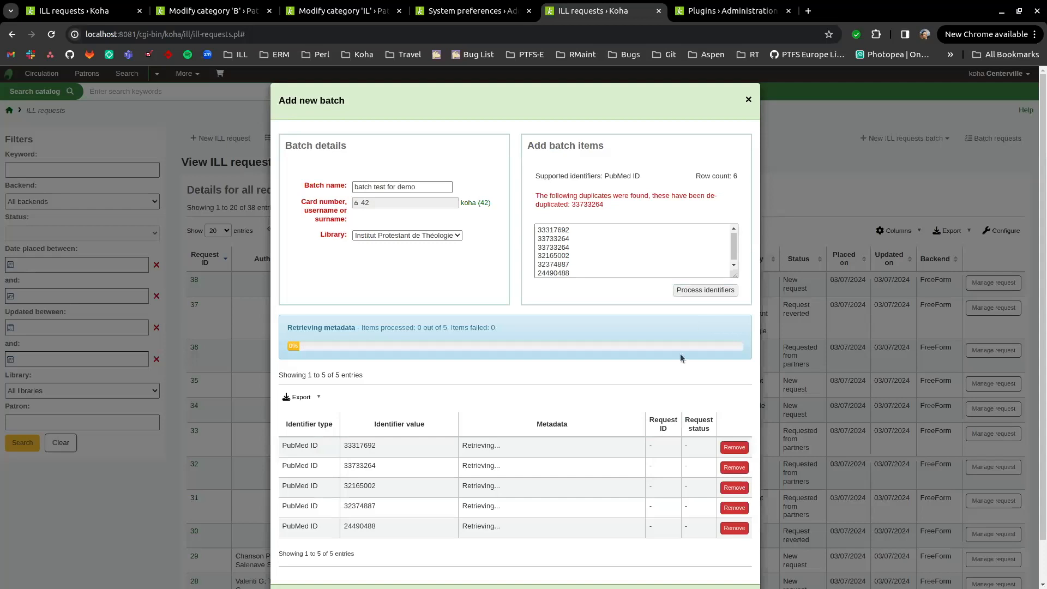
# Examine the duplicate identifier notice and the article metadata retrieved for each PubMed ID in the new batch
pyautogui.moveTo(579, 249); pyautogui.dragTo(538, 240)
pyautogui.click(621, 248)
pyautogui.moveTo(540, 195); pyautogui.dragTo(669, 206)
pyautogui.click(668, 196)
pyautogui.moveTo(571, 204); pyautogui.dragTo(610, 205)
pyautogui.click(577, 254)
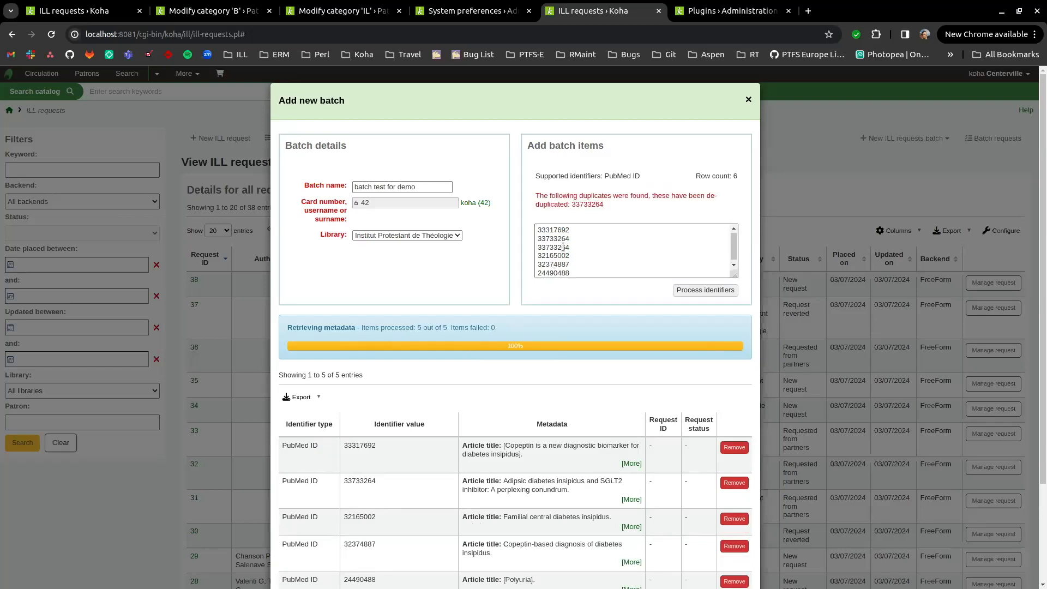
pyautogui.scroll(-1, 599, 251)
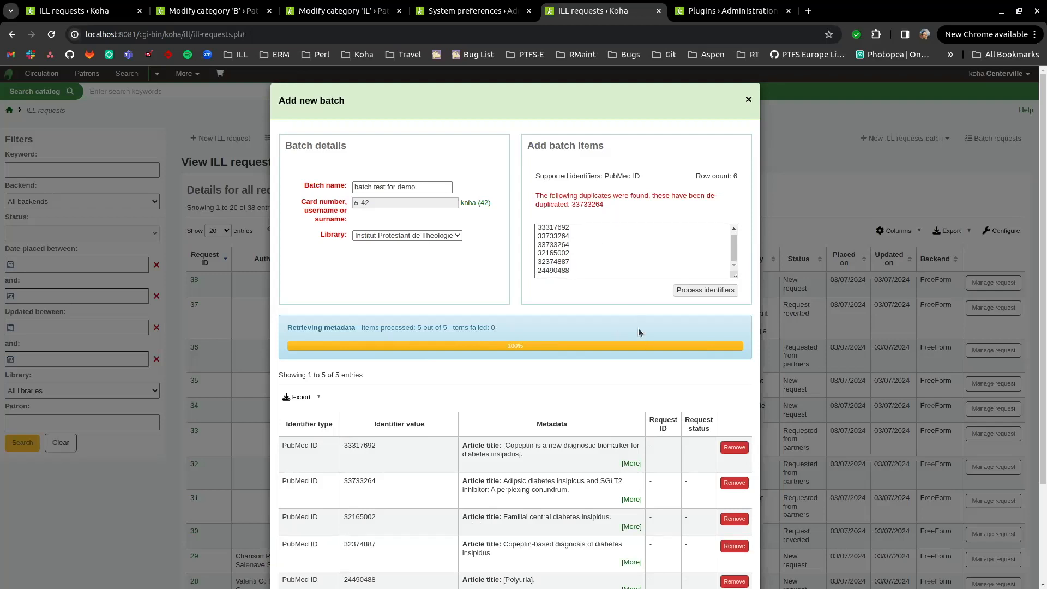
pyautogui.scroll(-1, 637, 326)
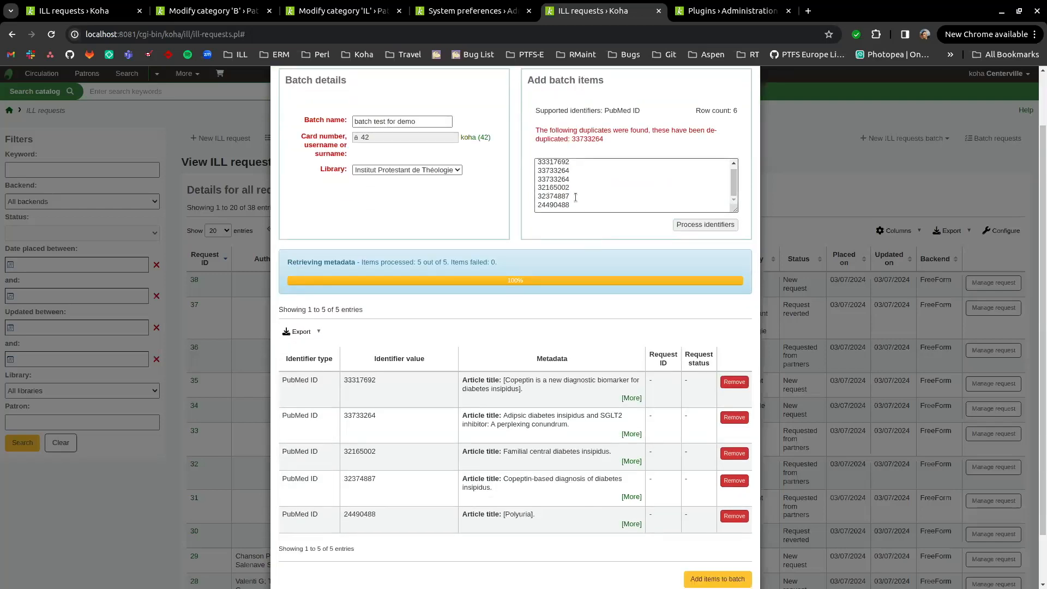
pyautogui.scroll(1, 576, 197)
pyautogui.moveTo(562, 131); pyautogui.dragTo(629, 144)
pyautogui.click(629, 144)
pyautogui.scroll(-1, 611, 418)
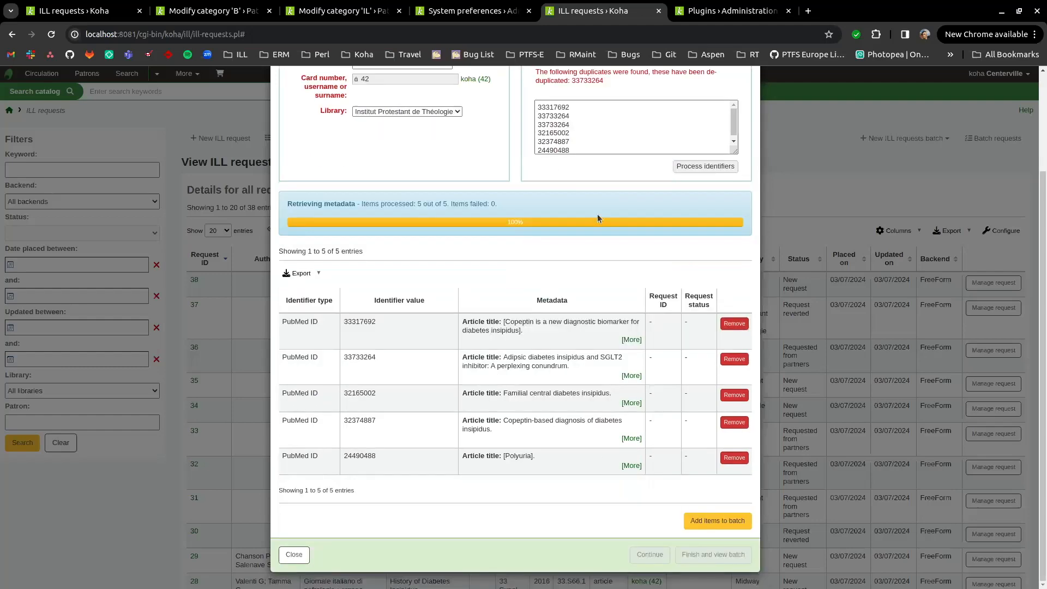
pyautogui.scroll(2, 598, 218)
pyautogui.scroll(-2, 624, 289)
# Add the retrieved items to the batch and expand the full metadata of PubMed ID 33317692
pyautogui.click(709, 520)
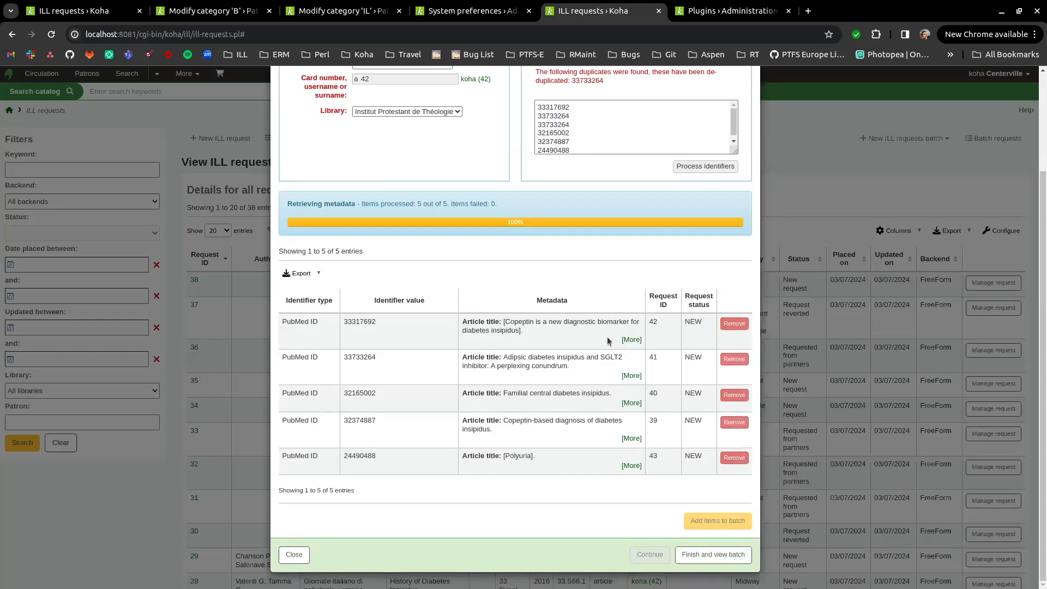
pyautogui.click(632, 340)
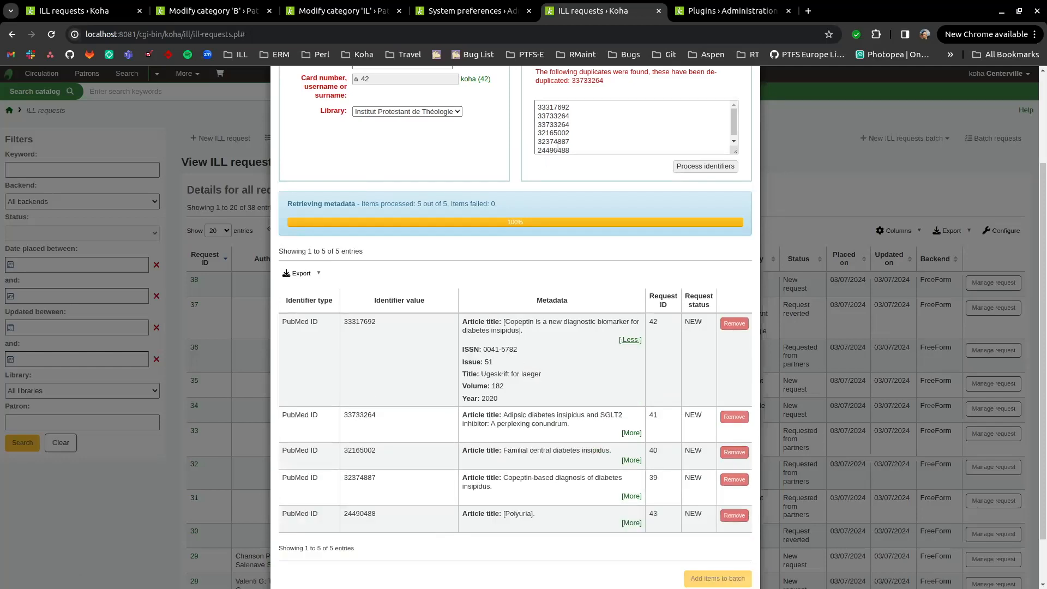
pyautogui.scroll(2, 570, 187)
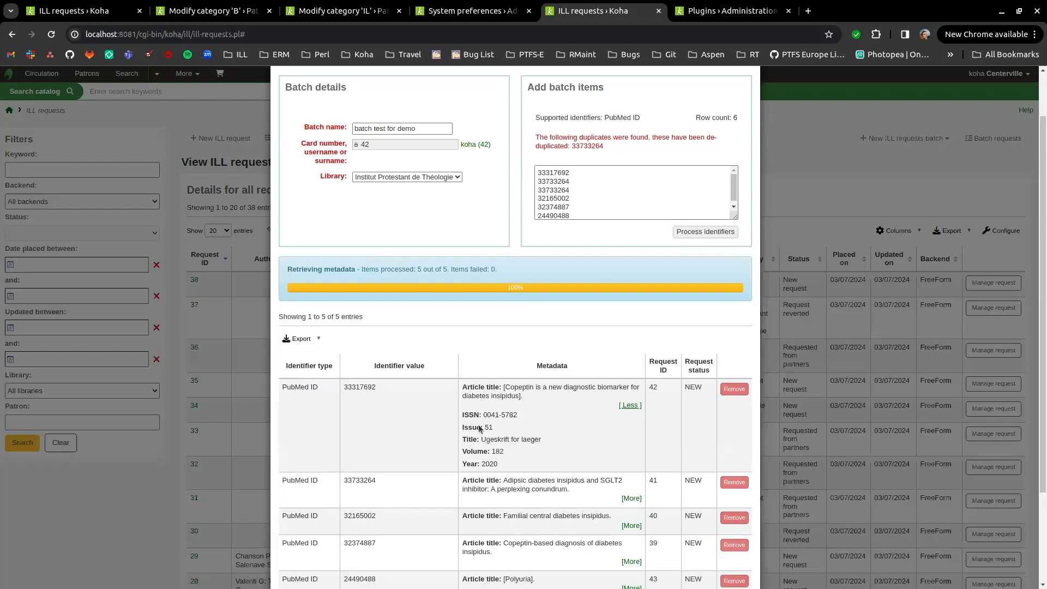
pyautogui.scroll(-2, 521, 419)
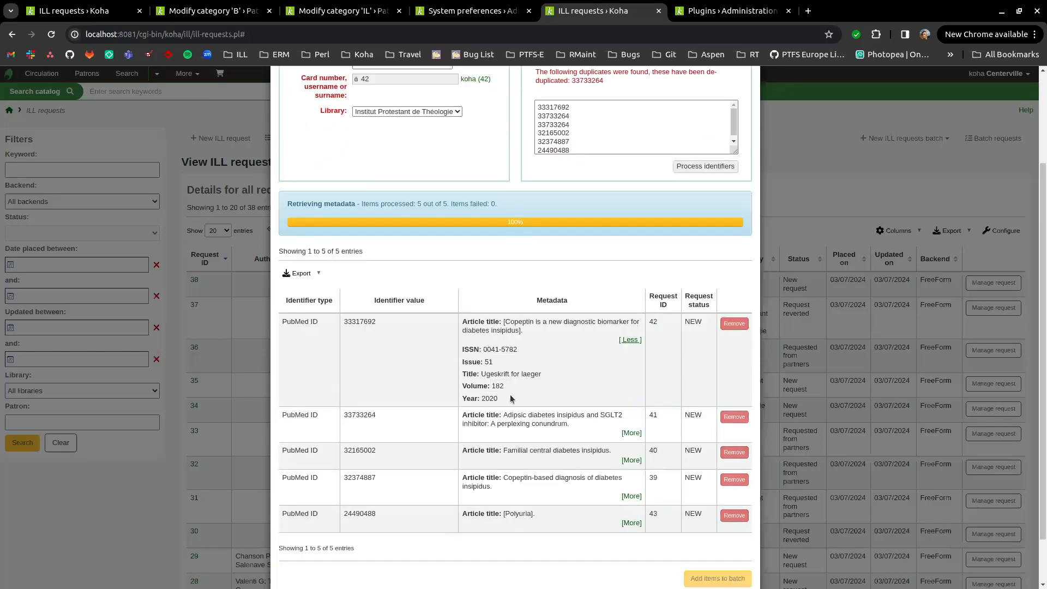
pyautogui.scroll(-2, 564, 357)
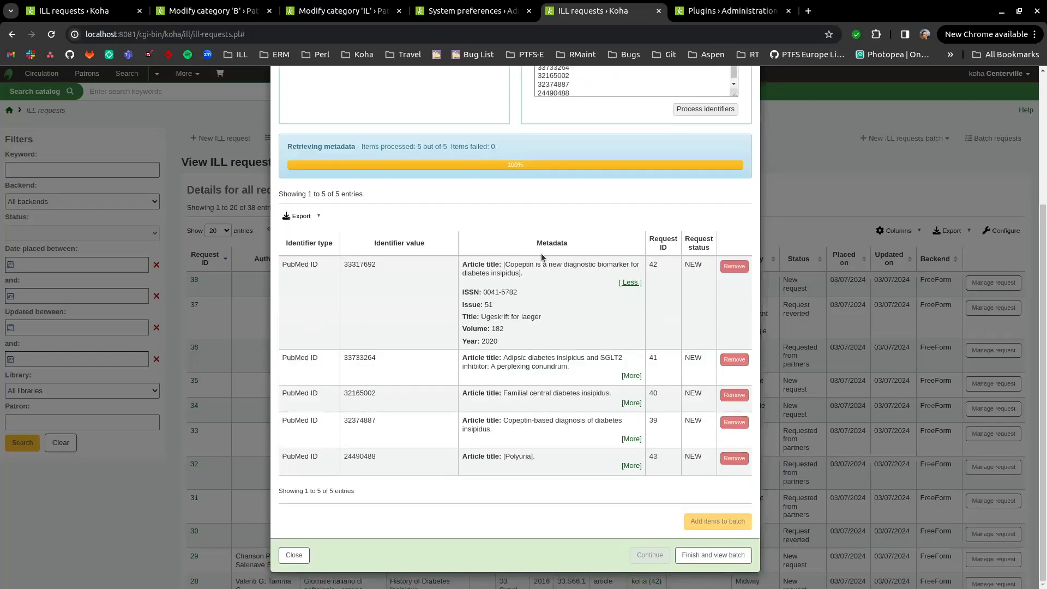
# Finish and view the batch, and show the Batch column in its requests table
pyautogui.click(715, 557)
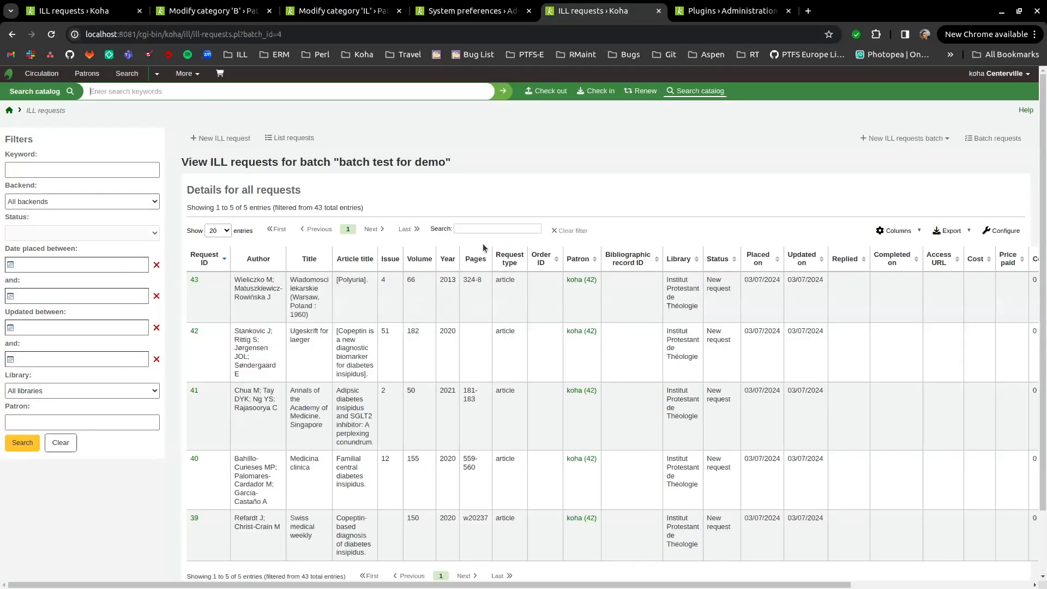
pyautogui.scroll(-1, 734, 314)
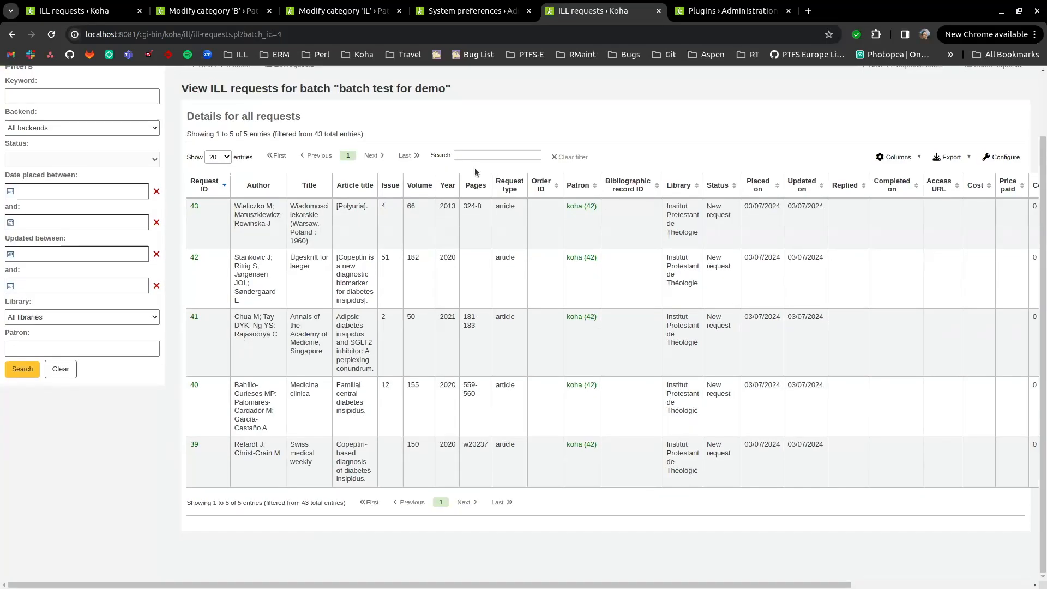
pyautogui.scroll(1, 752, 300)
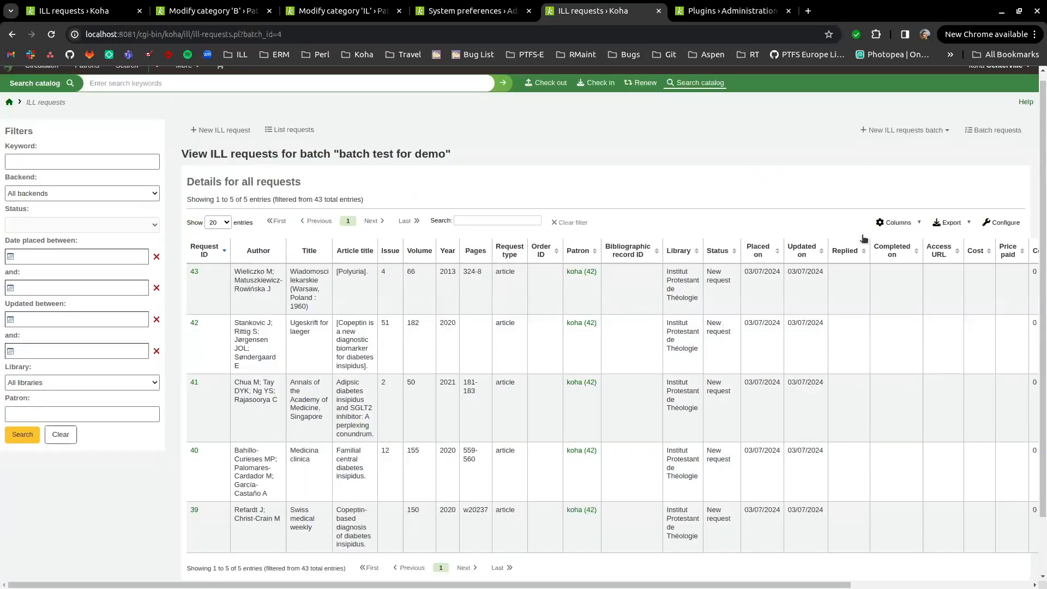
pyautogui.click(899, 223)
pyautogui.click(899, 262)
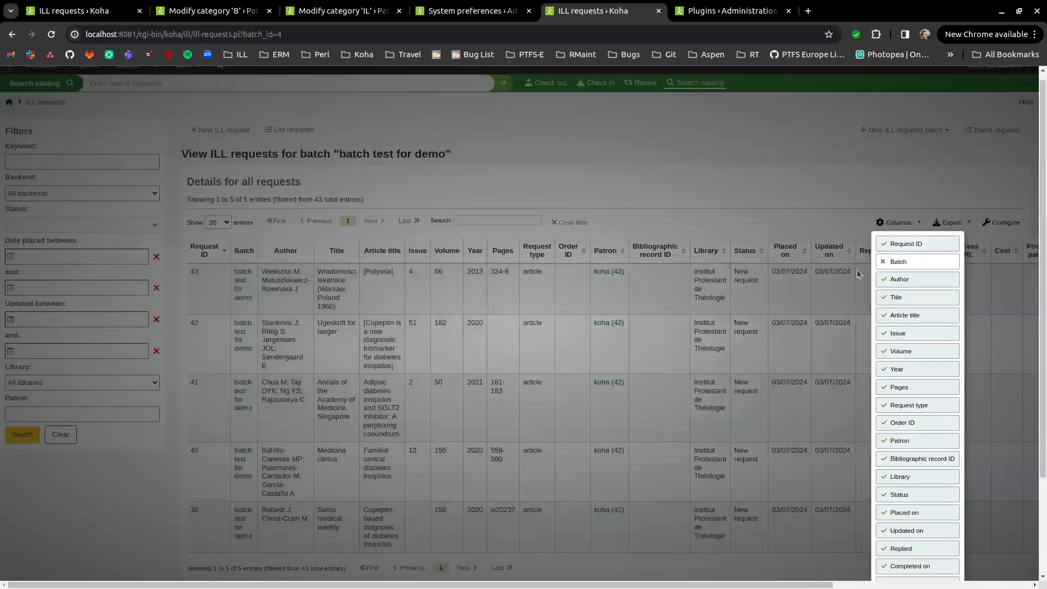
pyautogui.click(672, 204)
pyautogui.scroll(1, 335, 199)
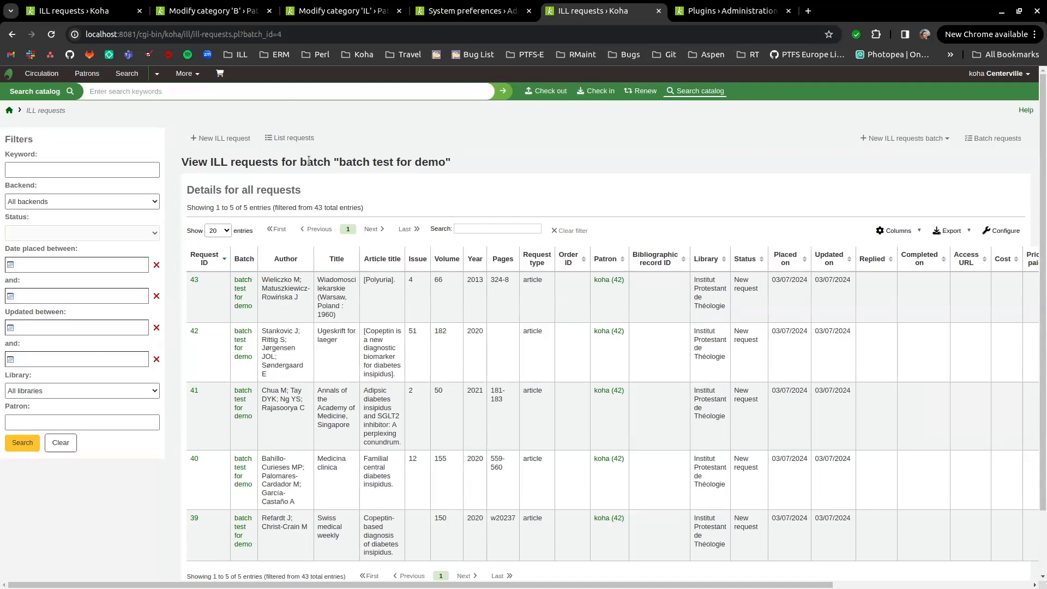
# List all ILL requests, show the Batch column in the table, and review which requests belong to a batch
pyautogui.click(295, 142)
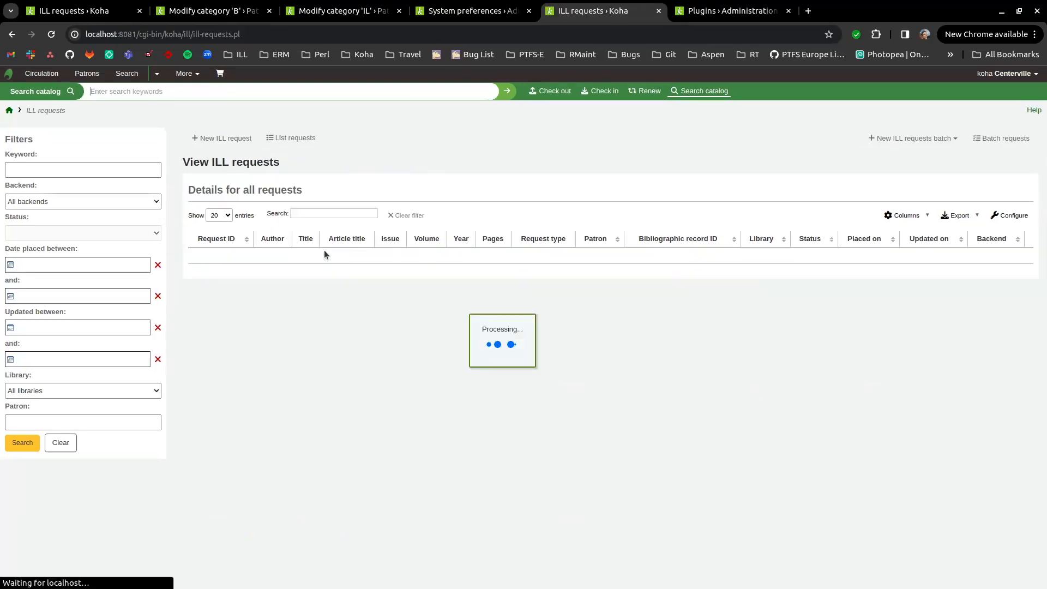
pyautogui.click(895, 230)
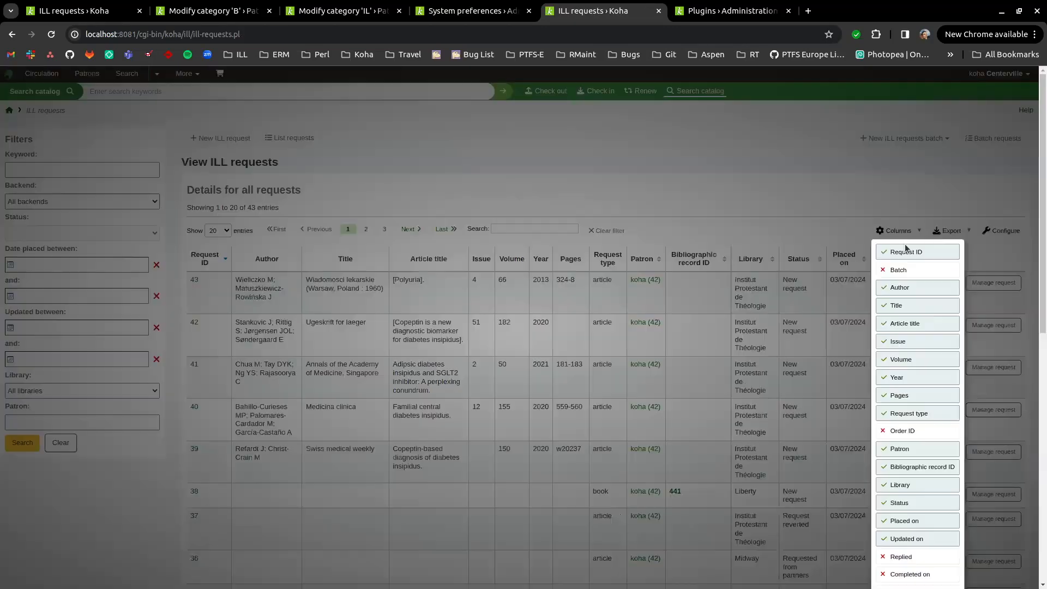
pyautogui.click(904, 270)
pyautogui.click(382, 283)
pyautogui.scroll(-3, 257, 253)
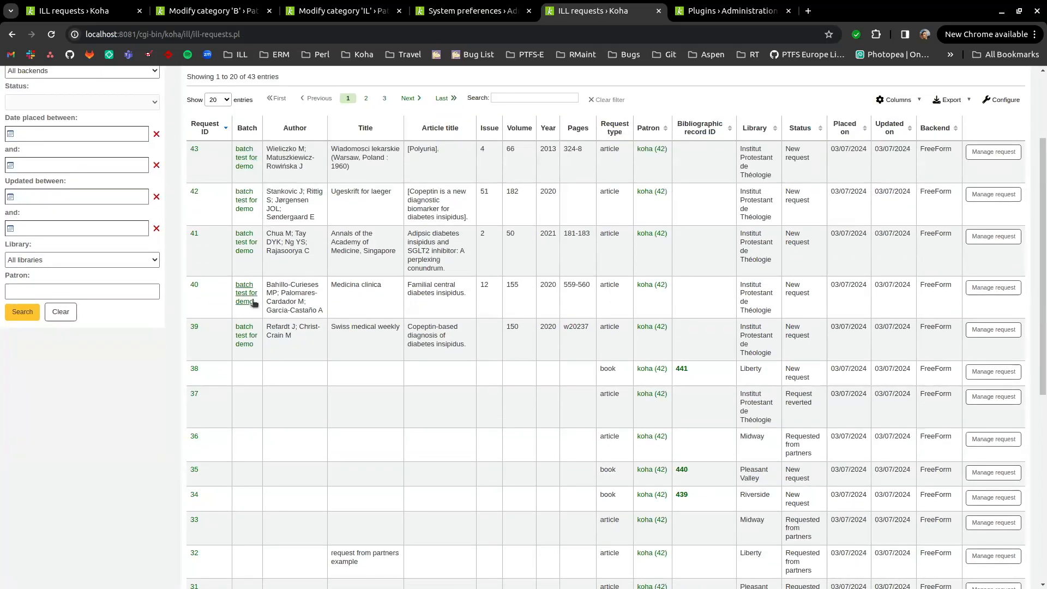
pyautogui.scroll(-7, 256, 229)
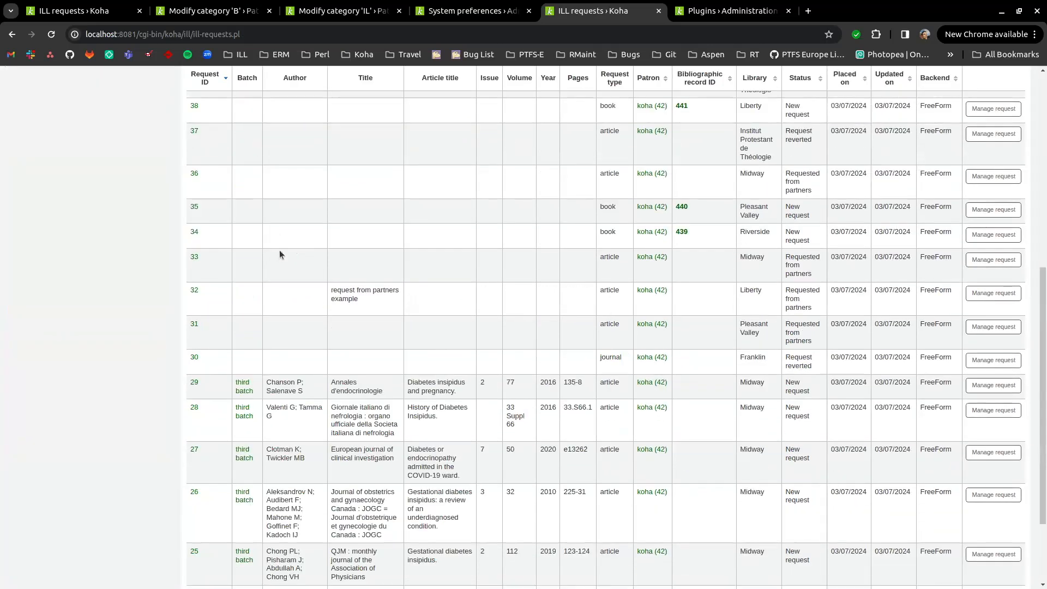
pyautogui.scroll(10, 256, 385)
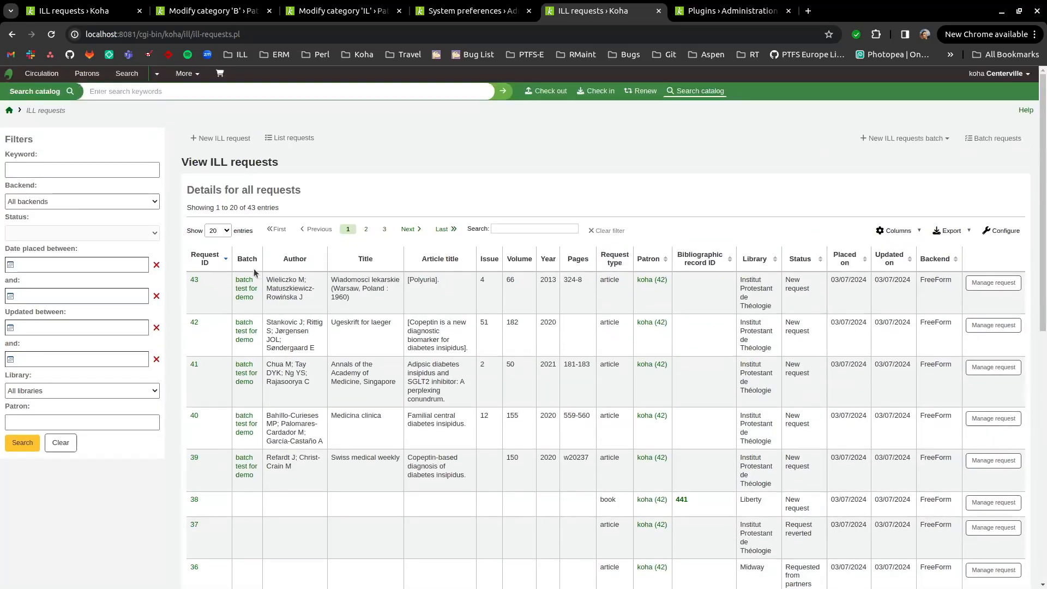
# Open the requests of the batch "batch test for demo" from the Batch column and point out the batch name in the heading
pyautogui.click(247, 289)
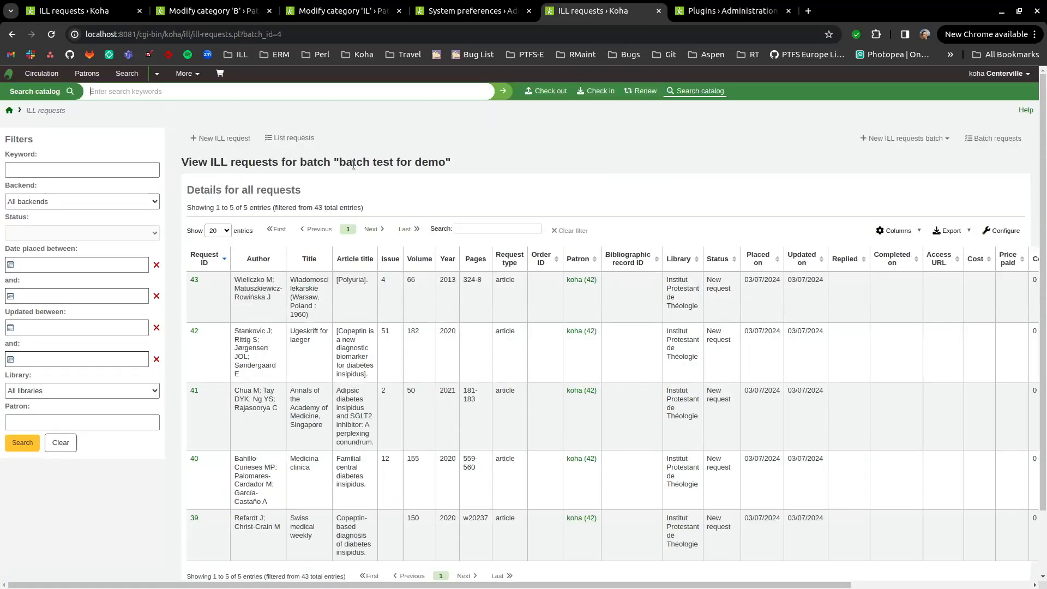
pyautogui.moveTo(340, 161); pyautogui.dragTo(445, 159)
pyautogui.click(537, 176)
# View the list of all ILL request batches and return to the full ILL requests list
pyautogui.click(989, 140)
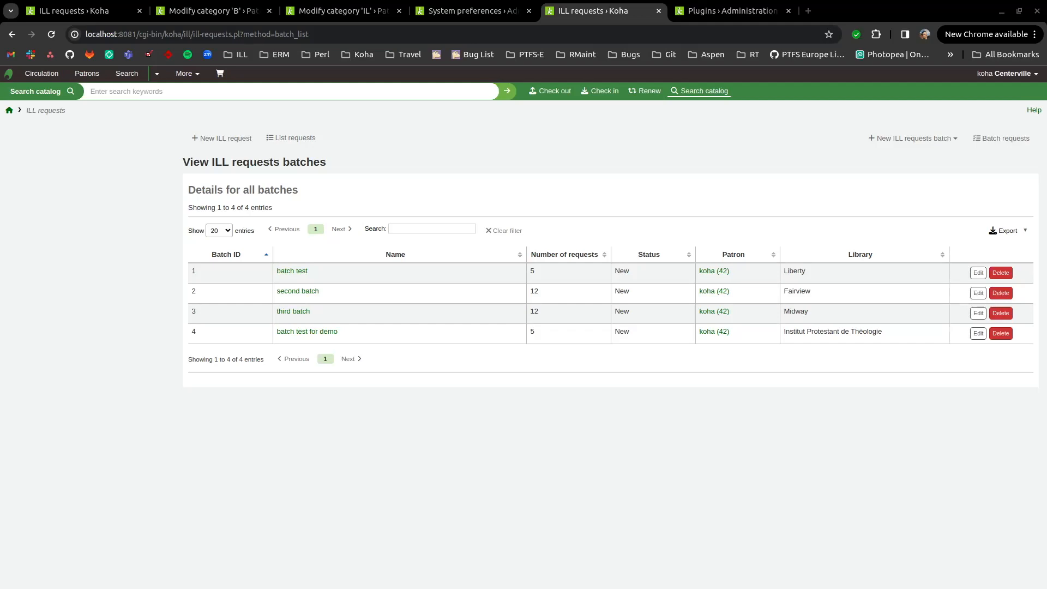
pyautogui.click(548, 154)
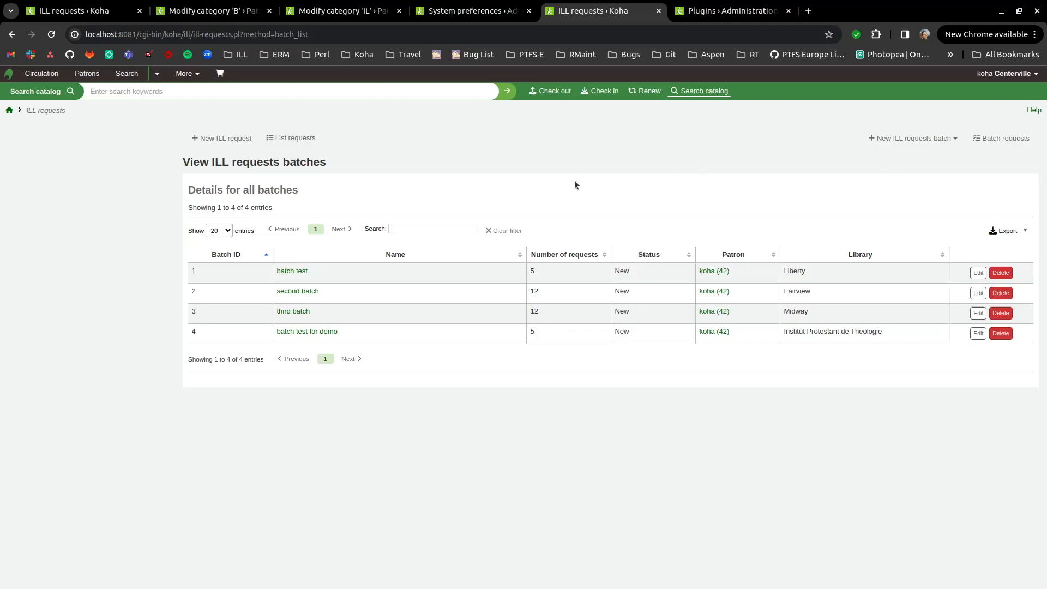
pyautogui.click(305, 140)
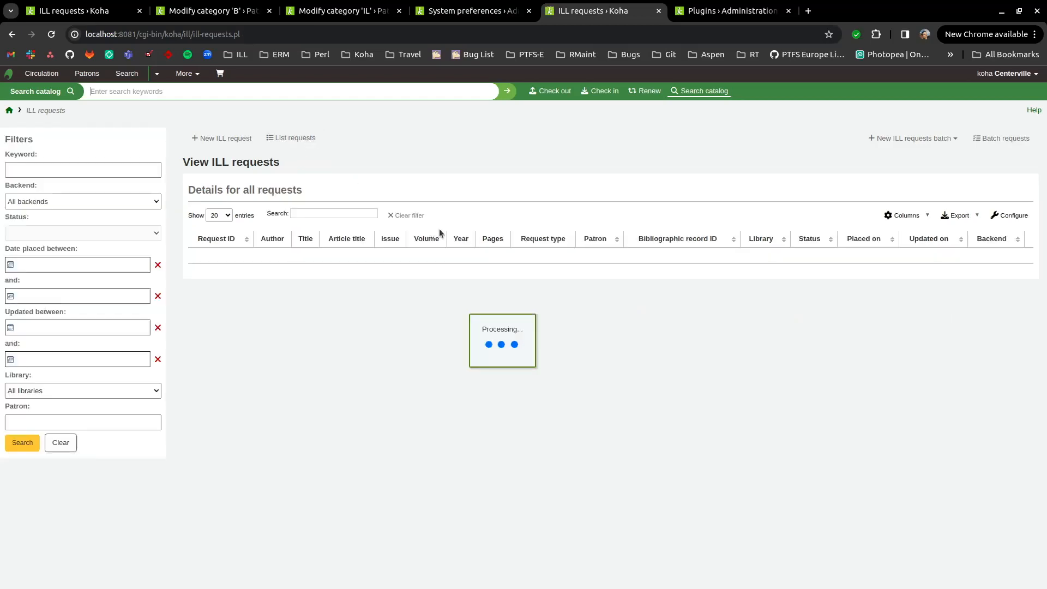
pyautogui.scroll(-3, 464, 227)
pyautogui.scroll(3, 484, 226)
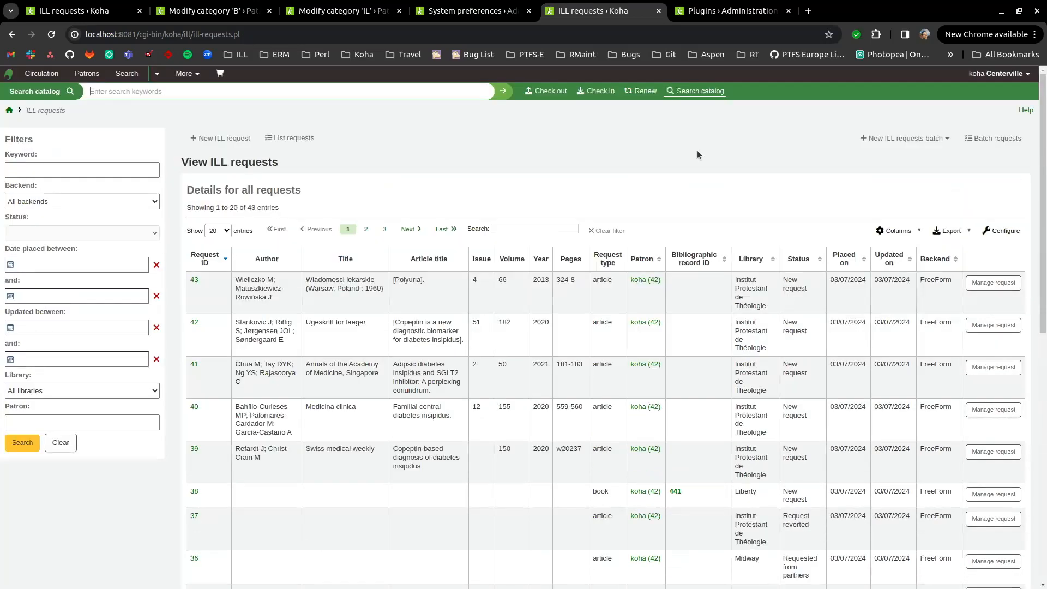